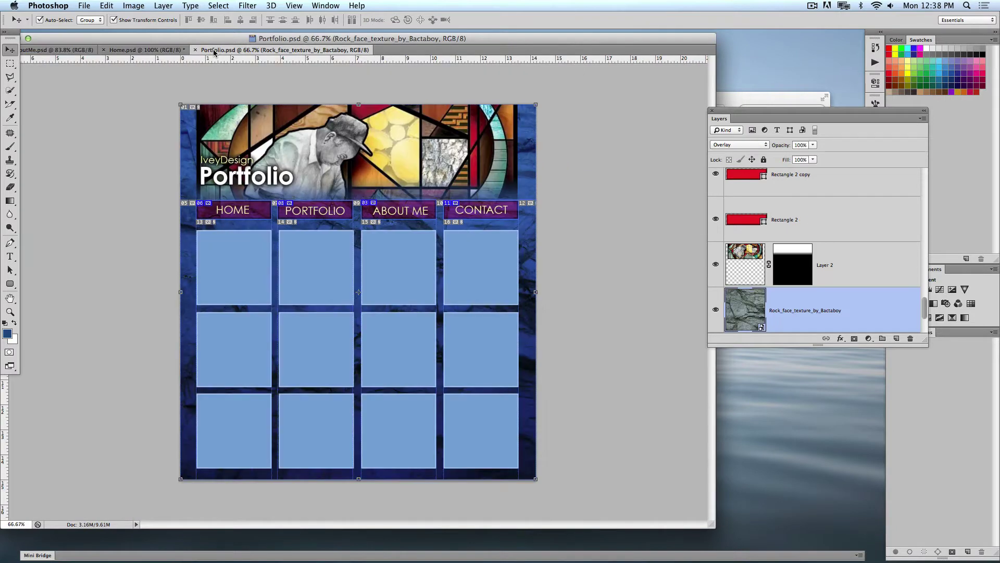
# - Bring the Home.psd document to the front and minimize the document window to reveal the desktop
pyautogui.click(141, 51)
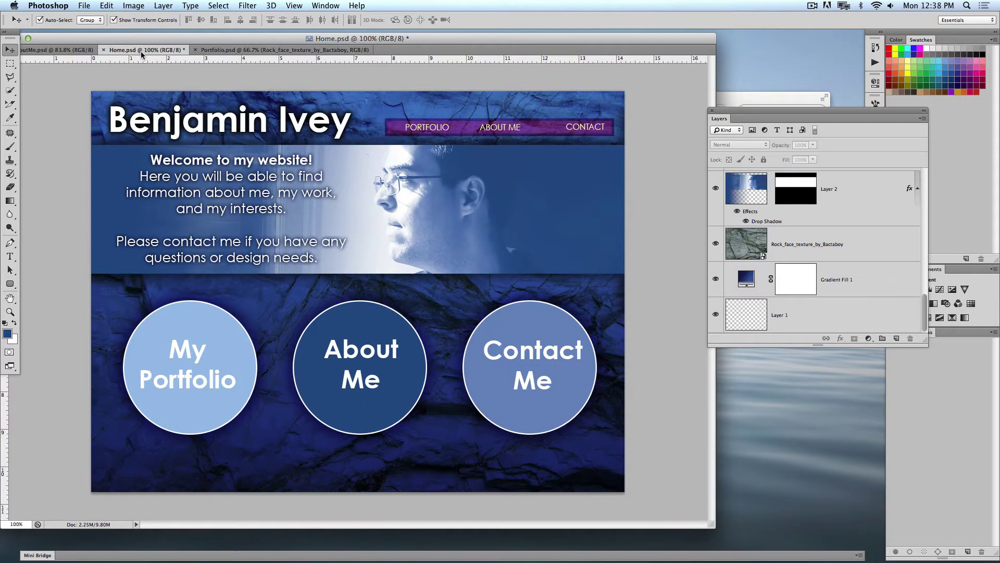
pyautogui.moveTo(49, 40); pyautogui.dragTo(68, 40)
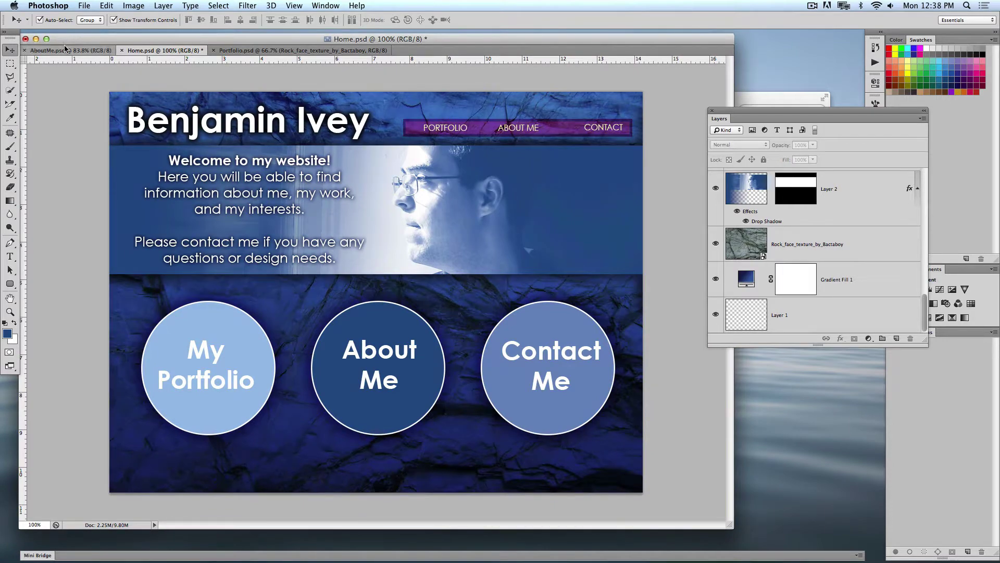
pyautogui.click(35, 39)
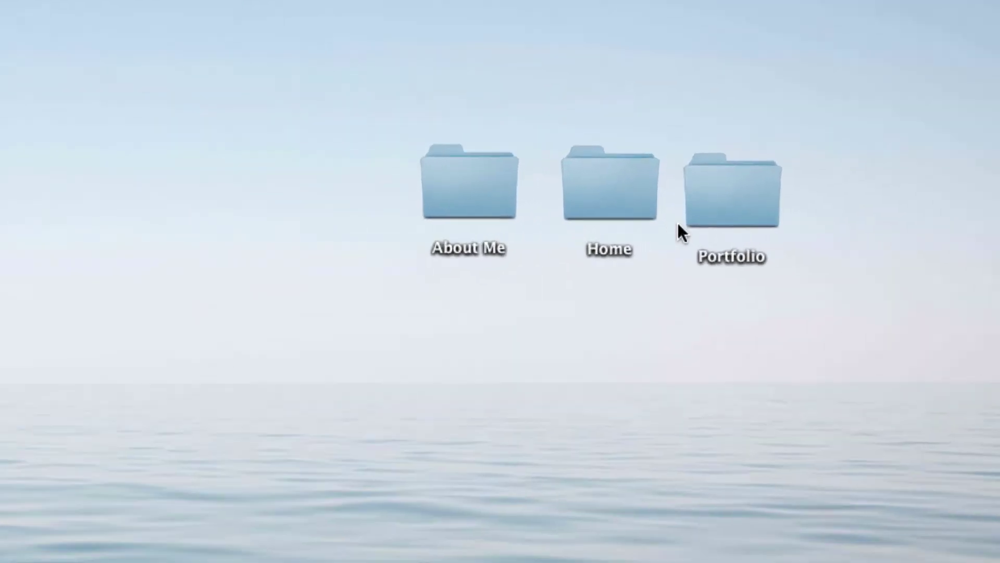
# - Space out the About Me, Home and Portfolio folders in a row on the desktop
pyautogui.moveTo(510, 207); pyautogui.dragTo(408, 200)
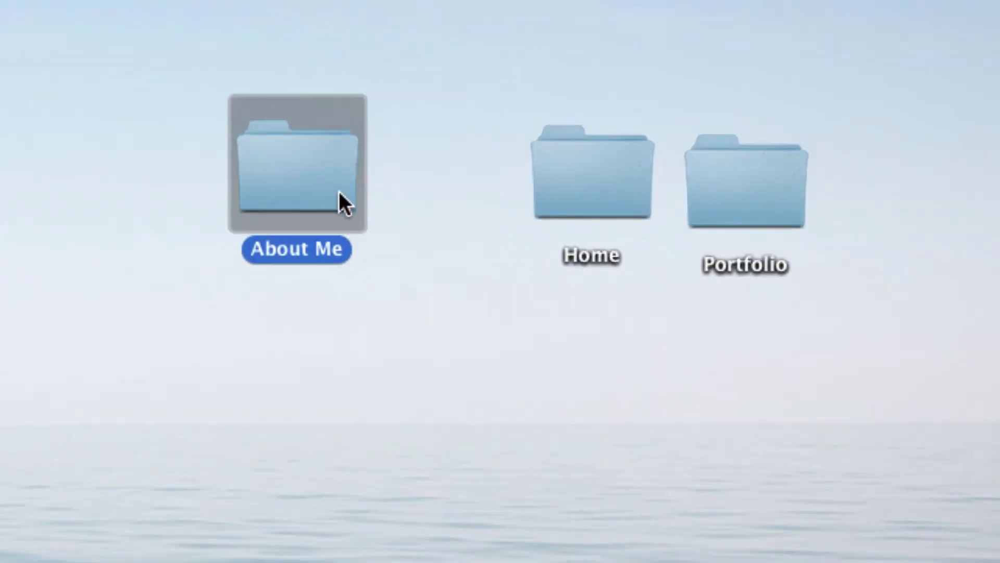
pyautogui.click(615, 189)
pyautogui.moveTo(600, 180); pyautogui.dragTo(491, 182)
pyautogui.moveTo(699, 188); pyautogui.dragTo(633, 181)
pyautogui.click(615, 307)
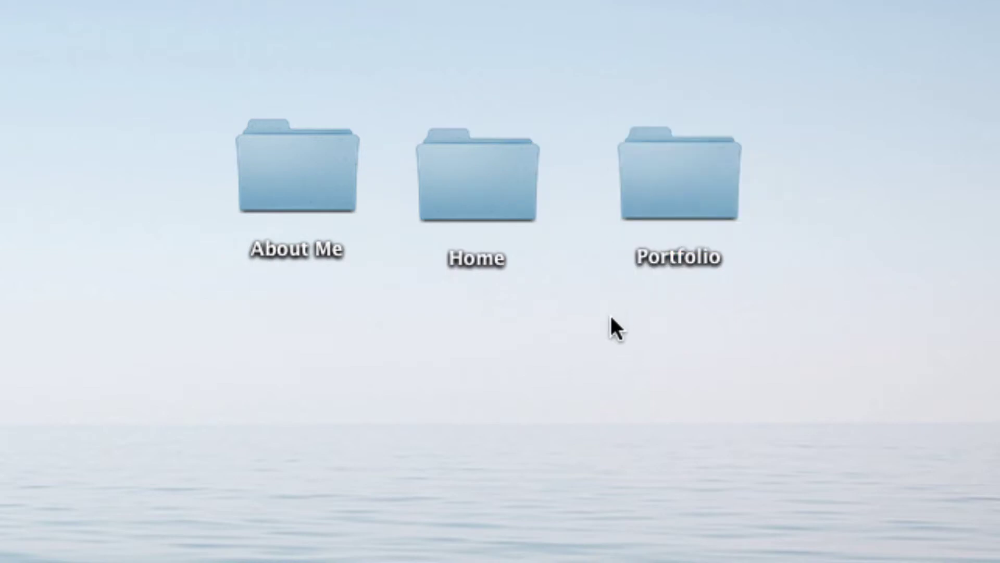
# - Open the About Me, Home and Portfolio folders to check their contents, and close their windows
pyautogui.doubleClick(288, 150)
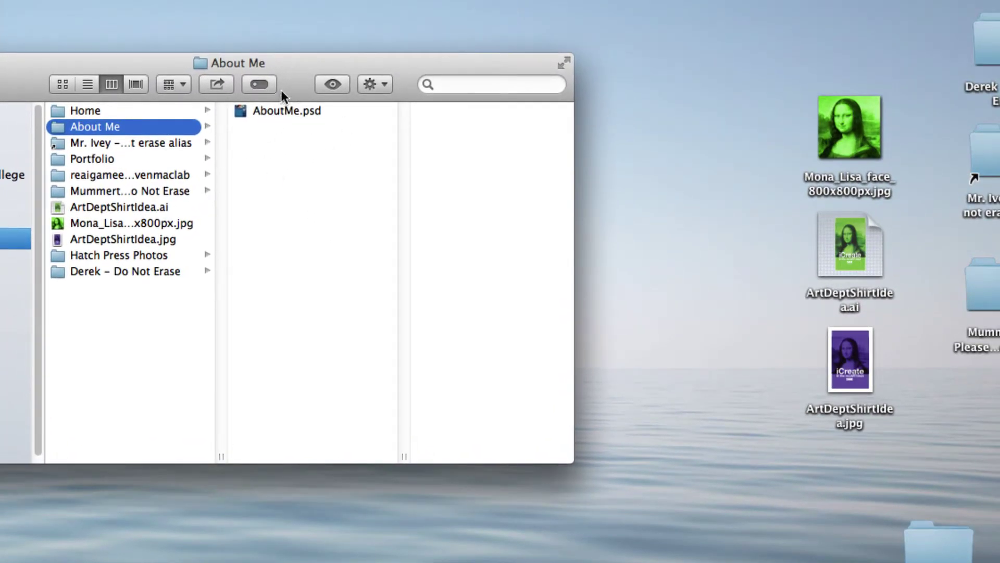
pyautogui.moveTo(280, 90); pyautogui.dragTo(349, 330)
pyautogui.click(413, 229)
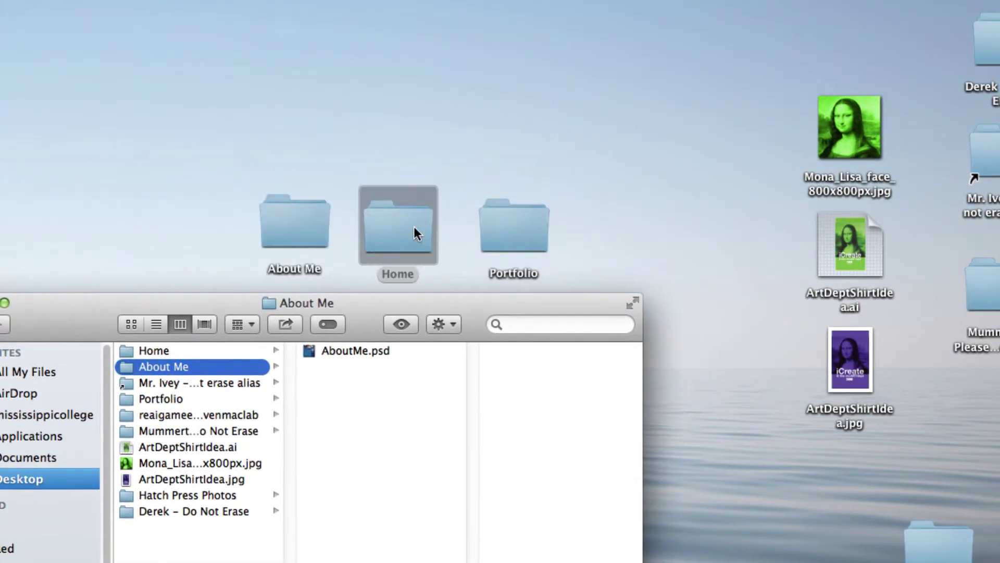
pyautogui.doubleClick(414, 227)
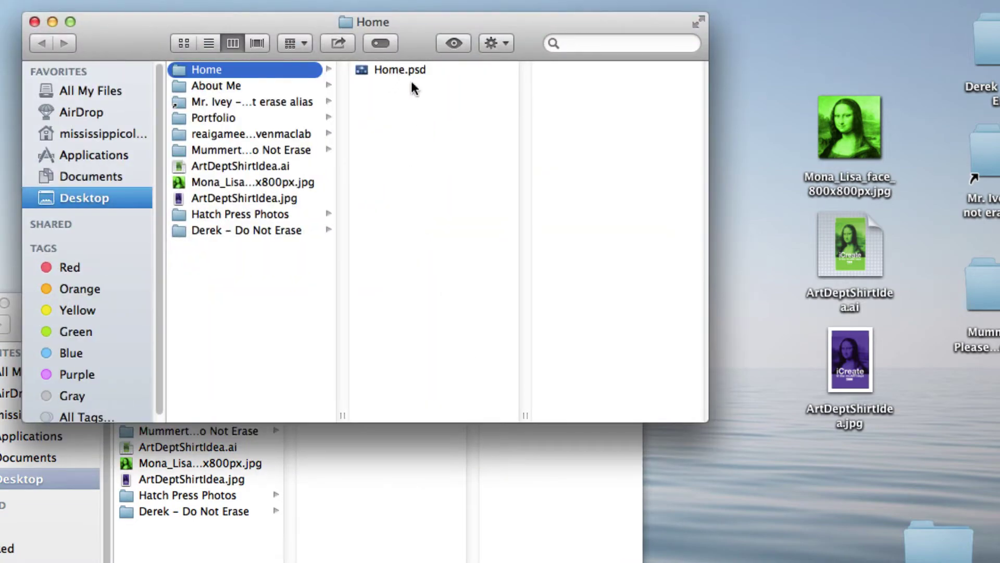
pyautogui.press('super+w')
pyautogui.doubleClick(525, 242)
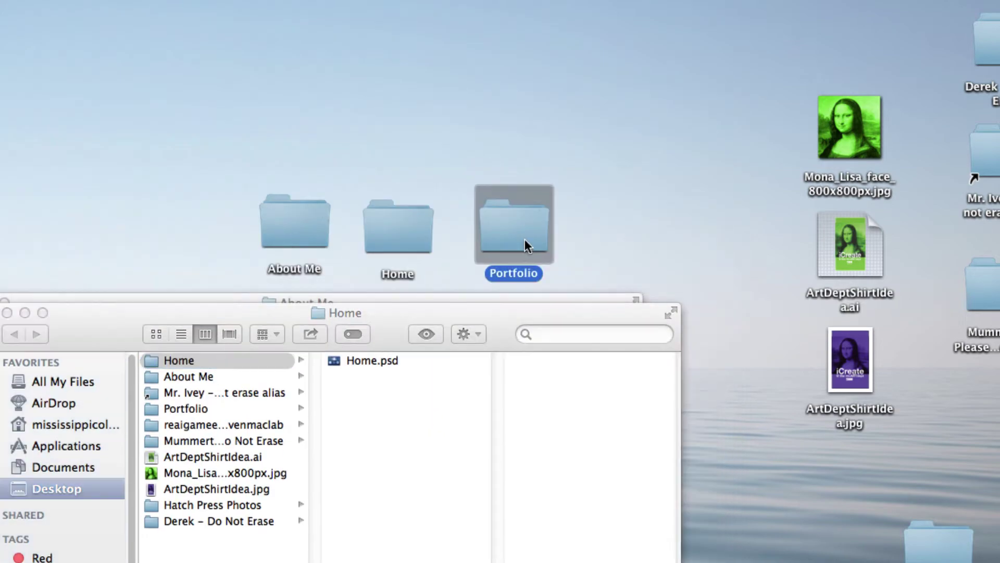
pyautogui.moveTo(489, 53); pyautogui.dragTo(487, 85)
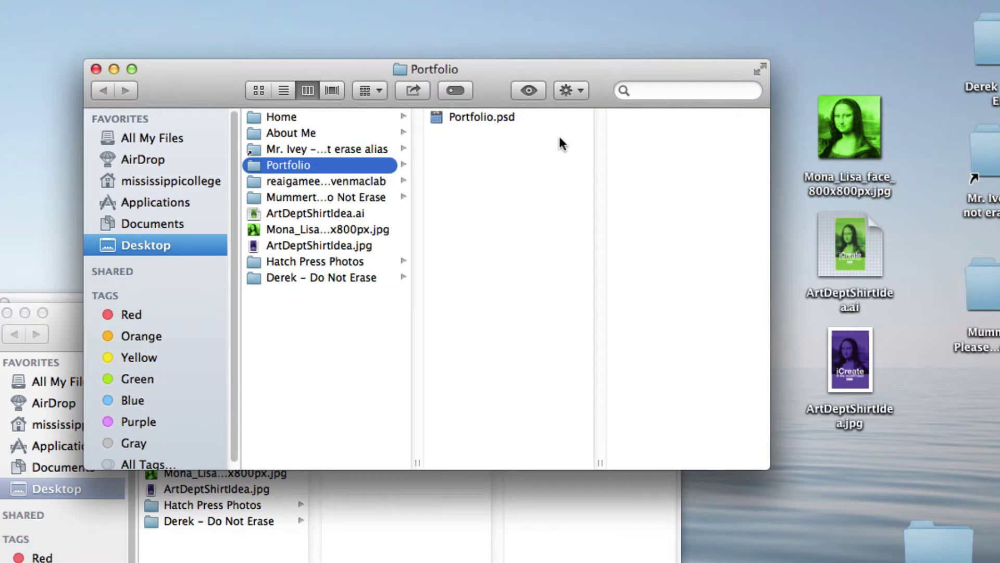
pyautogui.press('super+w')
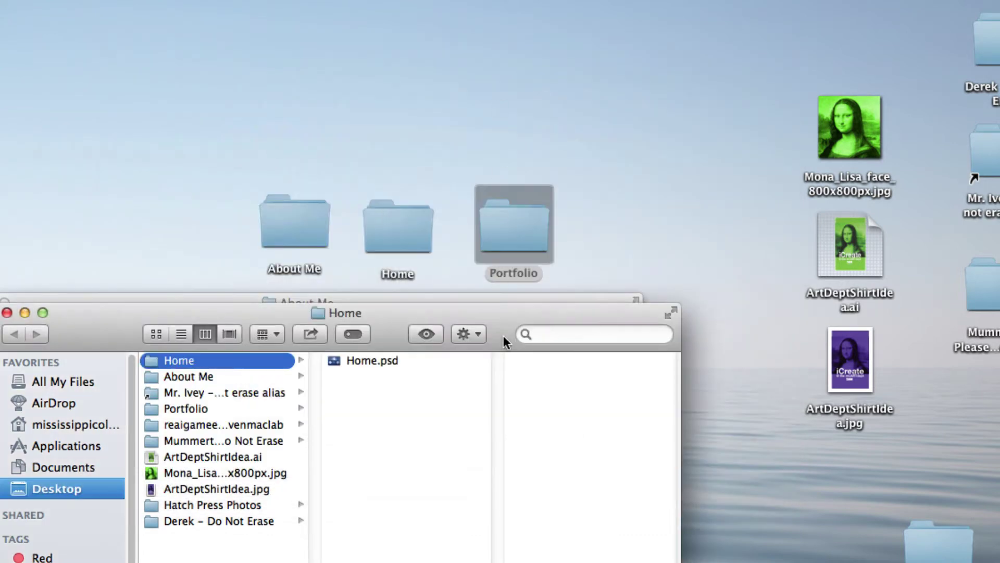
pyautogui.press('Down')
pyautogui.press('super+w')
pyautogui.click(513, 348)
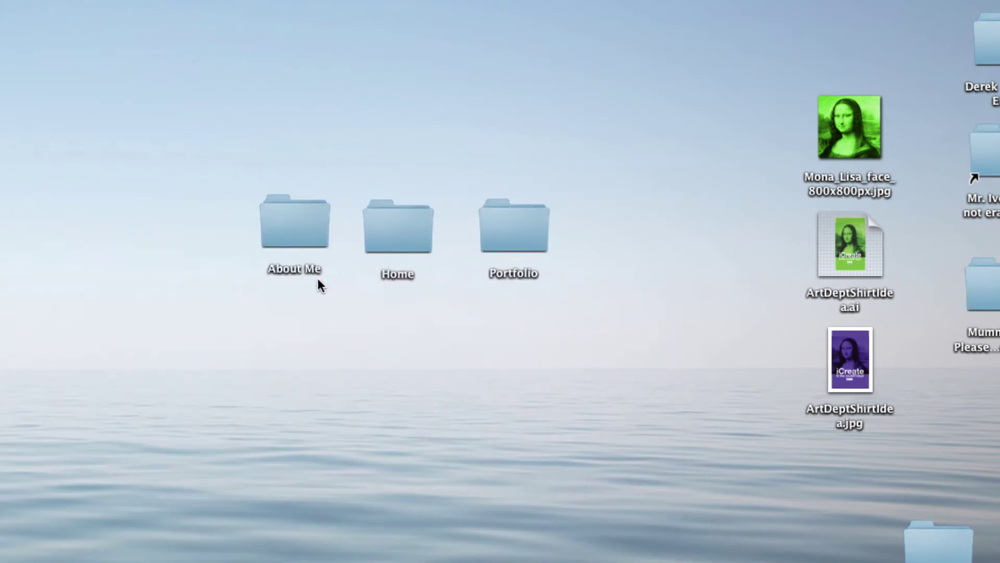
# - Create a new desktop folder named My Website and place it below the three page folders
pyautogui.moveTo(317, 276); pyautogui.dragTo(547, 163)
pyautogui.click(571, 158)
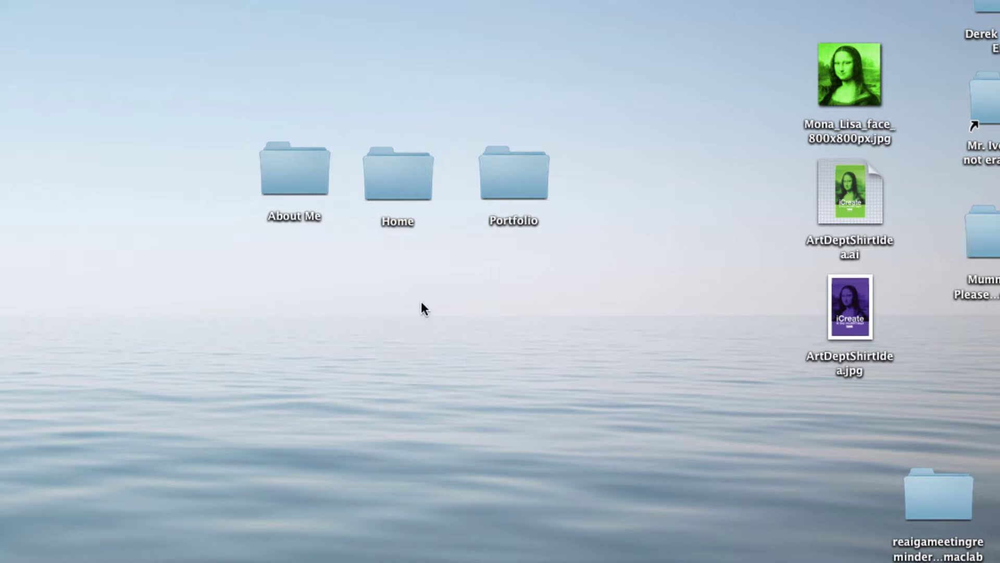
pyautogui.rightClick(358, 326)
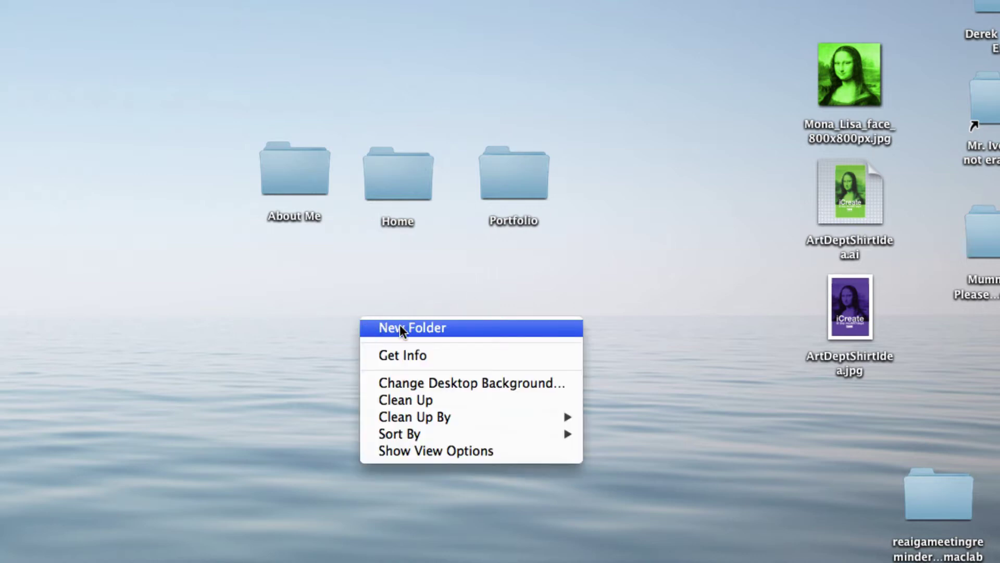
pyautogui.click(370, 326)
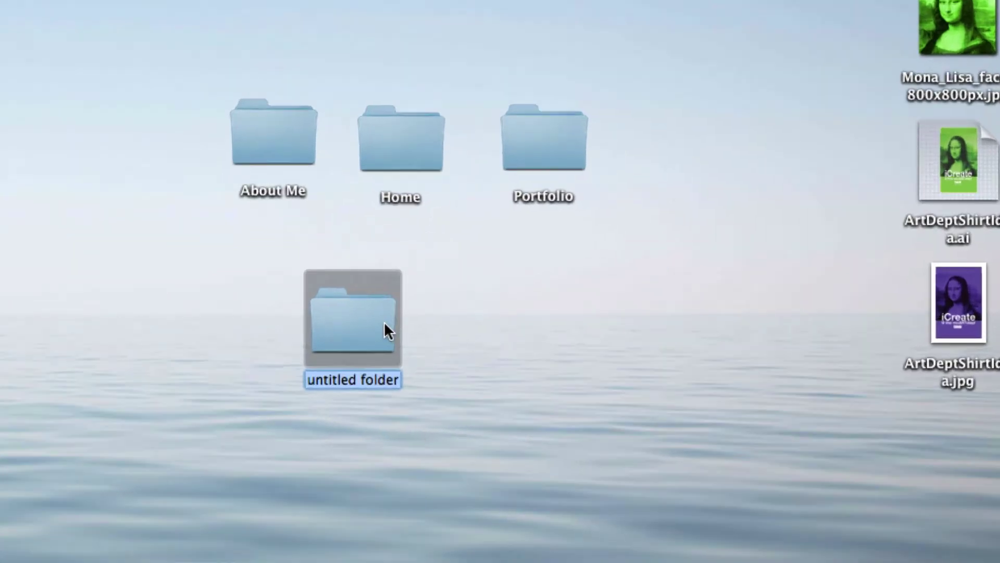
pyautogui.write('My Website')
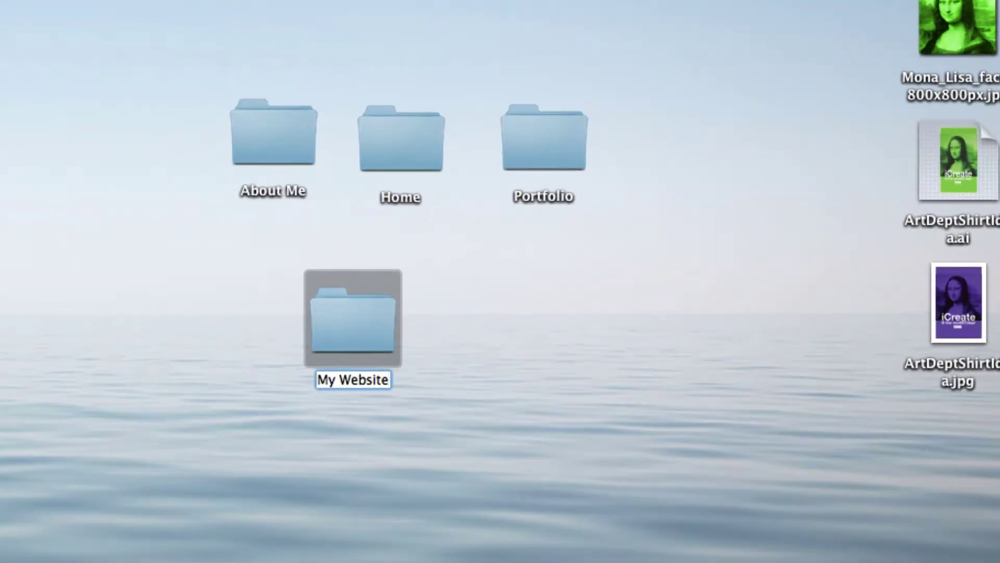
pyautogui.press('Return')
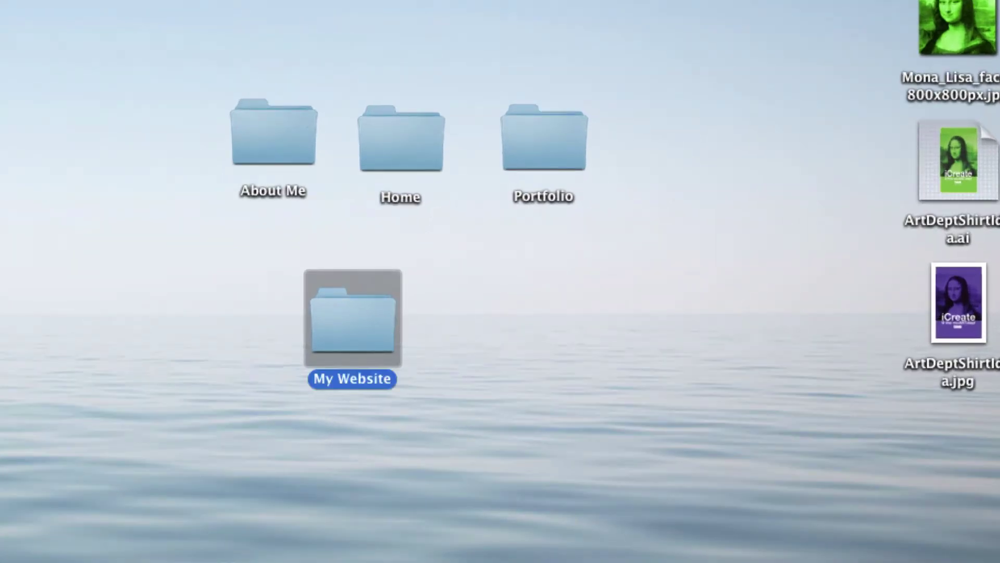
pyautogui.moveTo(360, 325); pyautogui.dragTo(417, 384)
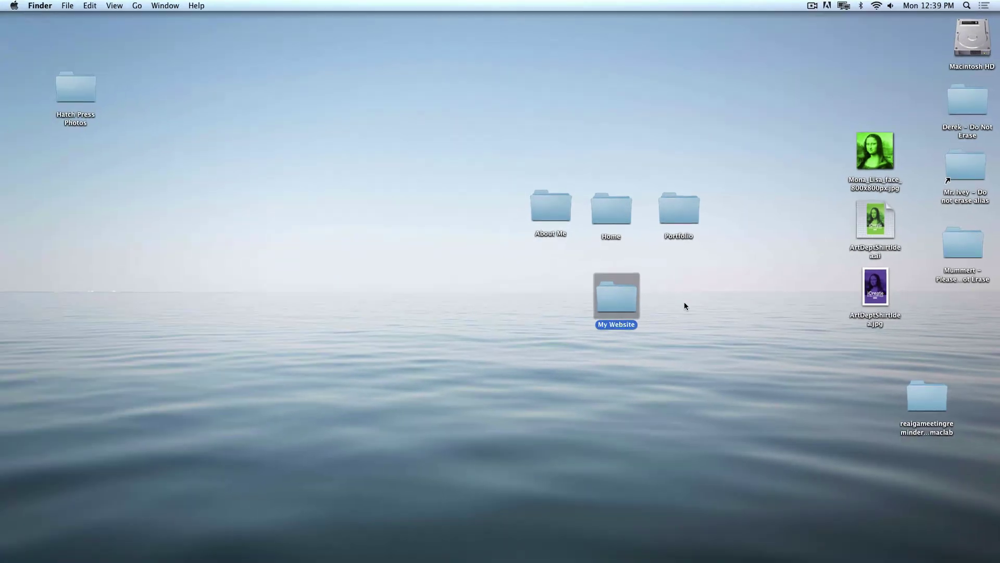
# - Restore the Home.psd window in Photoshop and activate the Slice tool
pyautogui.click(951, 551)
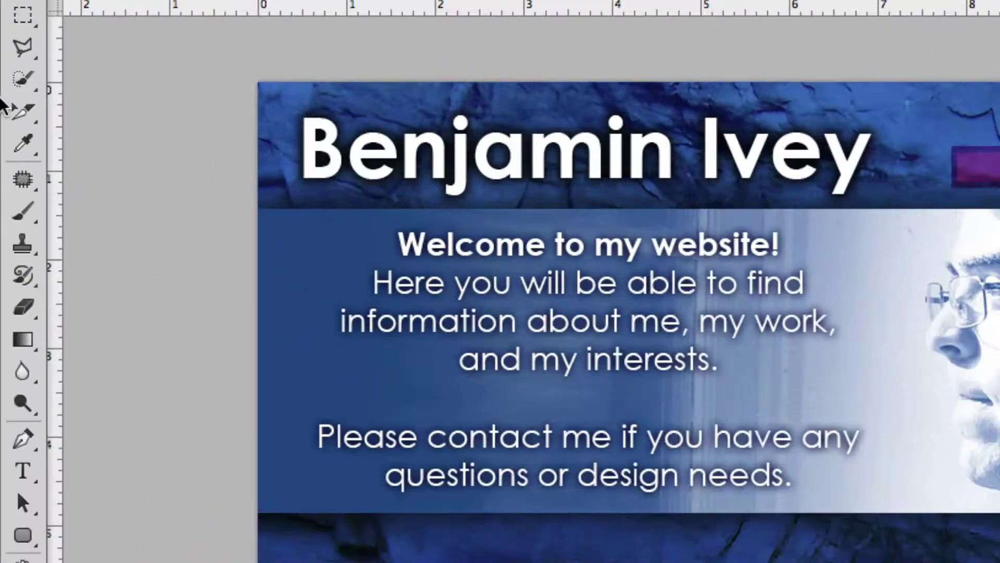
pyautogui.click(9, 105)
pyautogui.click(24, 112)
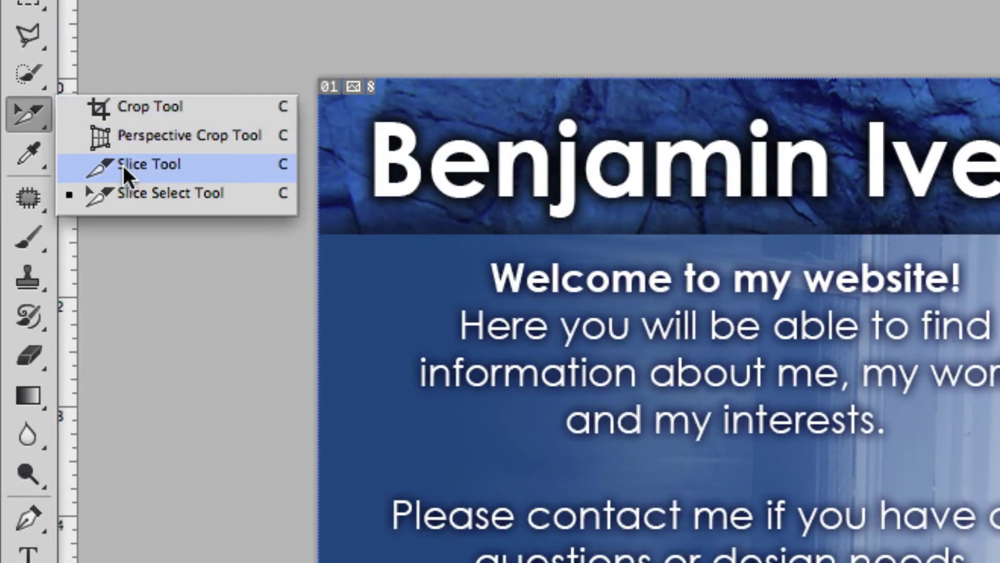
pyautogui.click(123, 165)
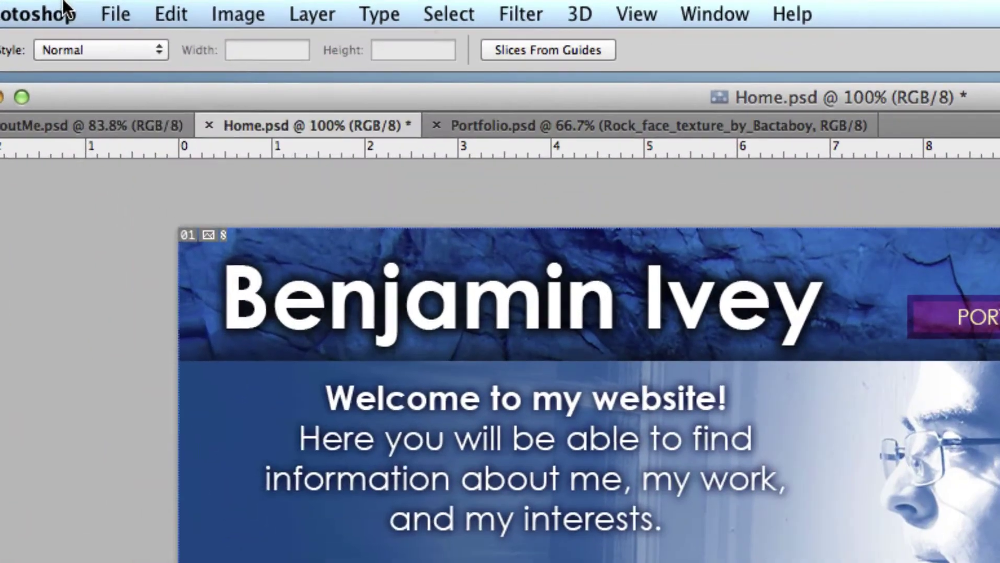
# - Export Home.psd with Save for Web as Home.html into the desktop's My Website folder, using the HTML and Images format and all slices
pyautogui.click(85, 7)
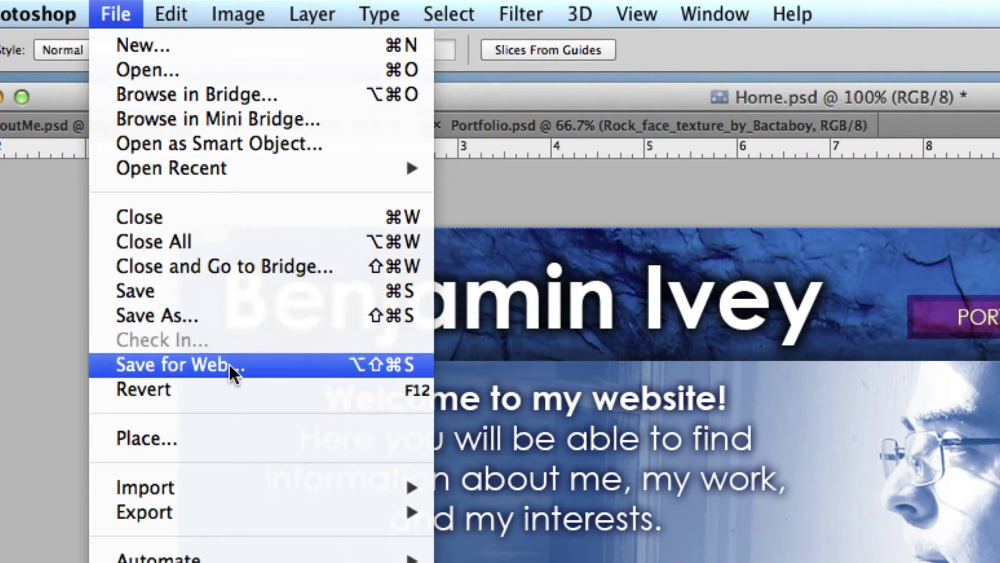
pyautogui.click(243, 364)
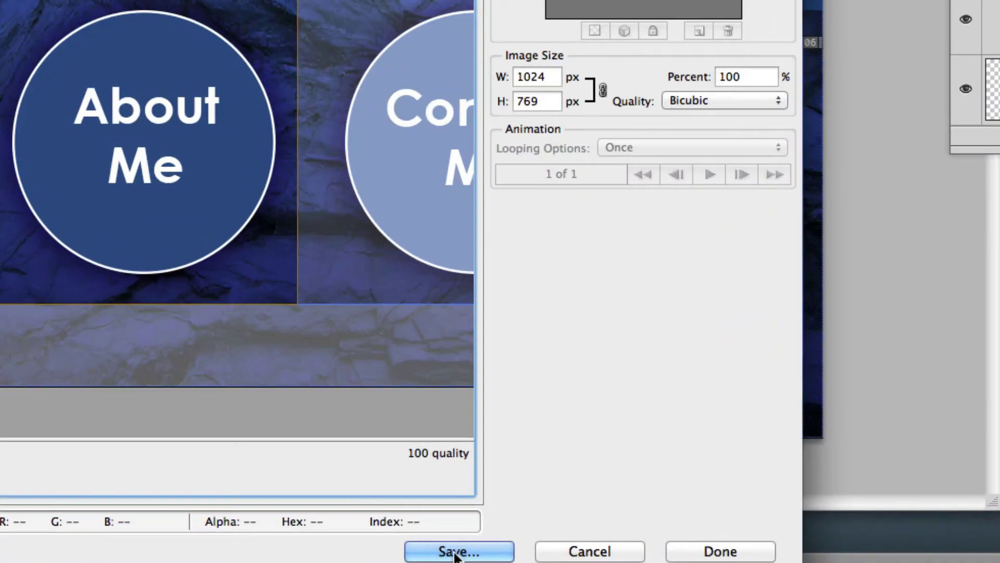
pyautogui.click(449, 549)
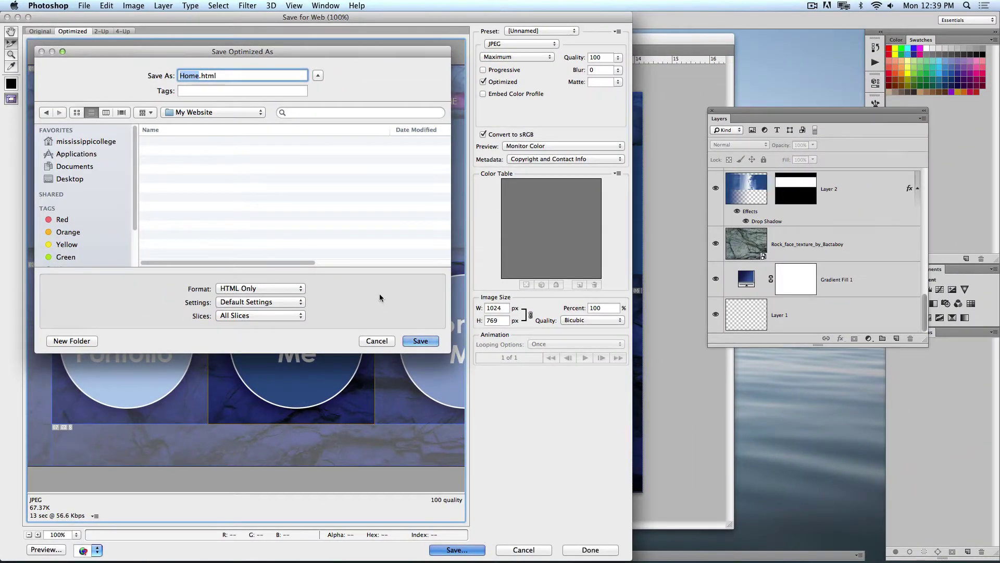
pyautogui.moveTo(130, 51); pyautogui.dragTo(287, 60)
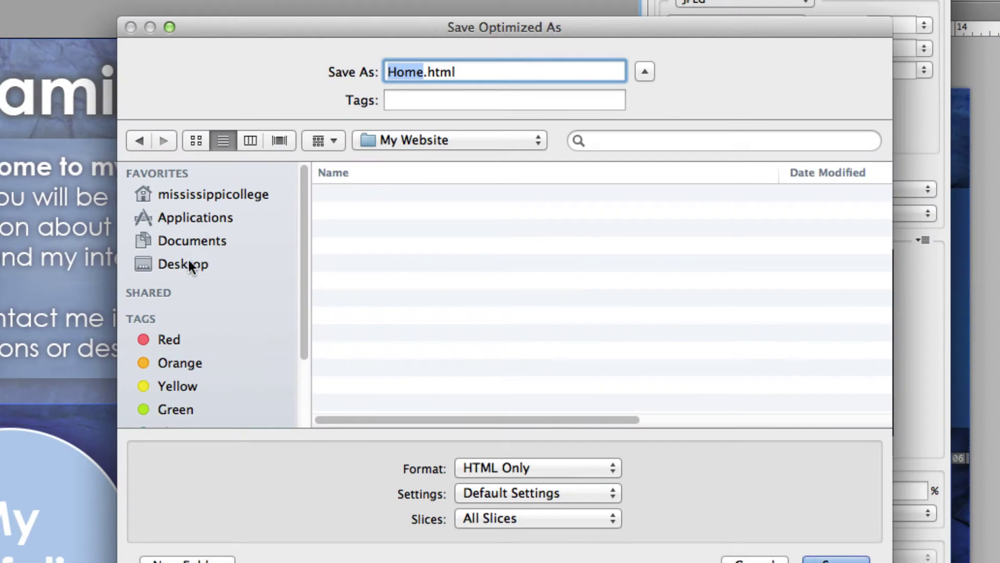
pyautogui.click(172, 266)
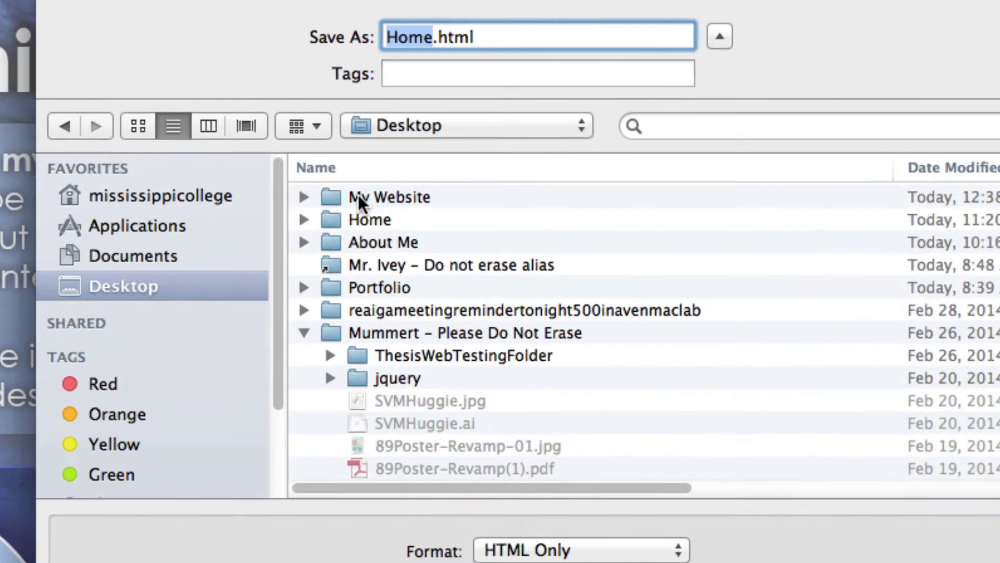
pyautogui.doubleClick(407, 197)
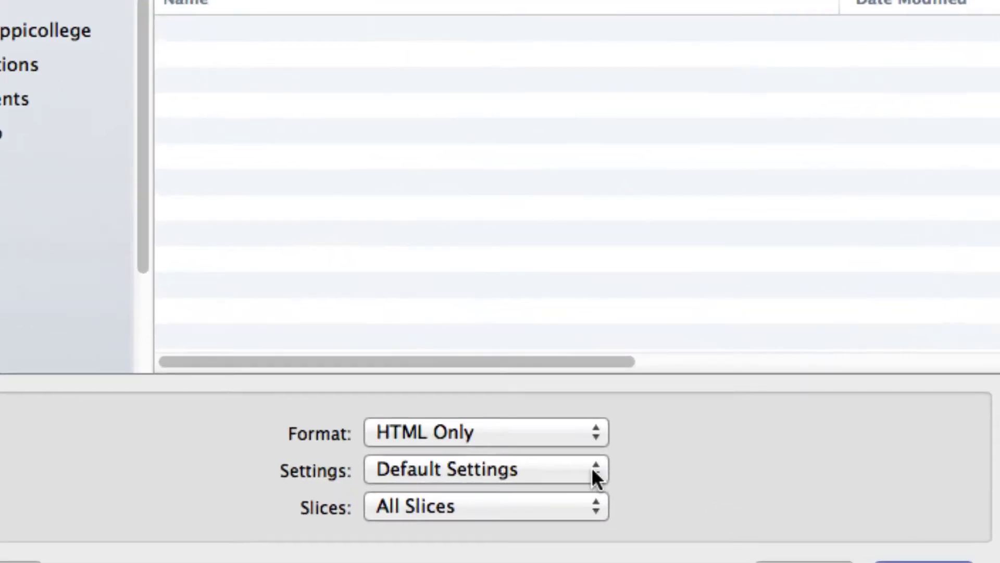
pyautogui.click(439, 435)
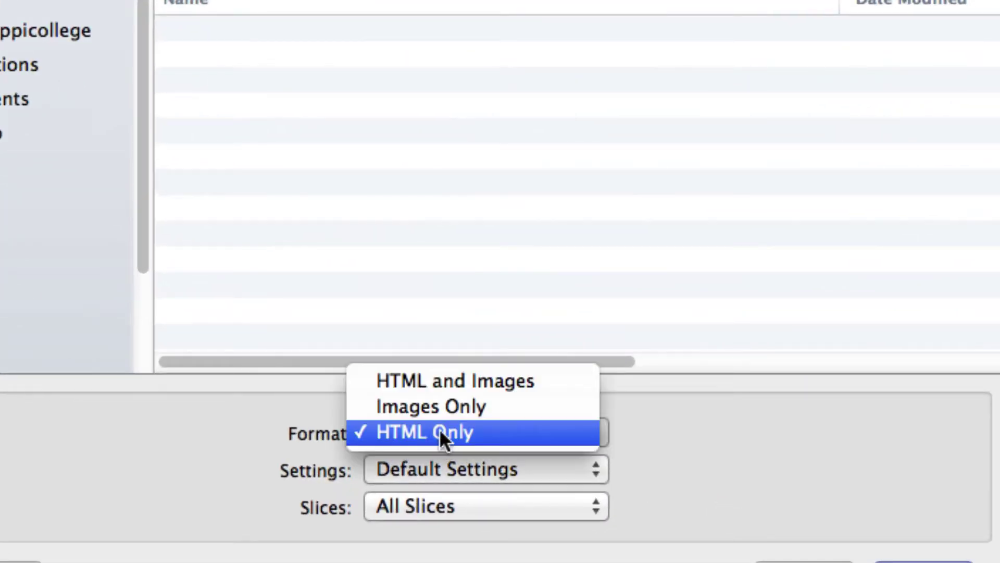
pyautogui.click(498, 380)
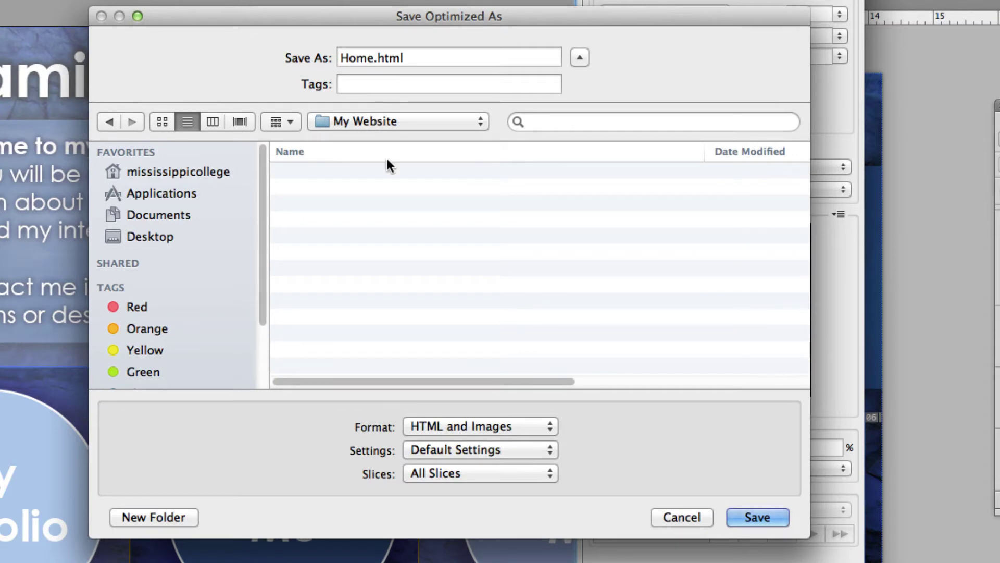
pyautogui.click(754, 516)
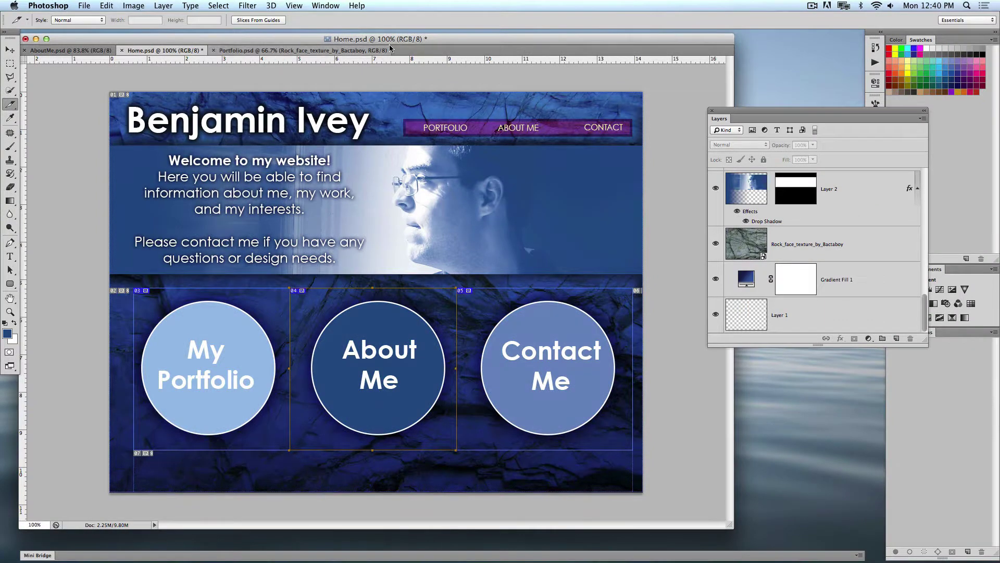
# - Check the exported images folder inside My Website on the desktop and open Home.html in Firefox
pyautogui.moveTo(365, 39); pyautogui.dragTo(302, 394)
pyautogui.click(517, 304)
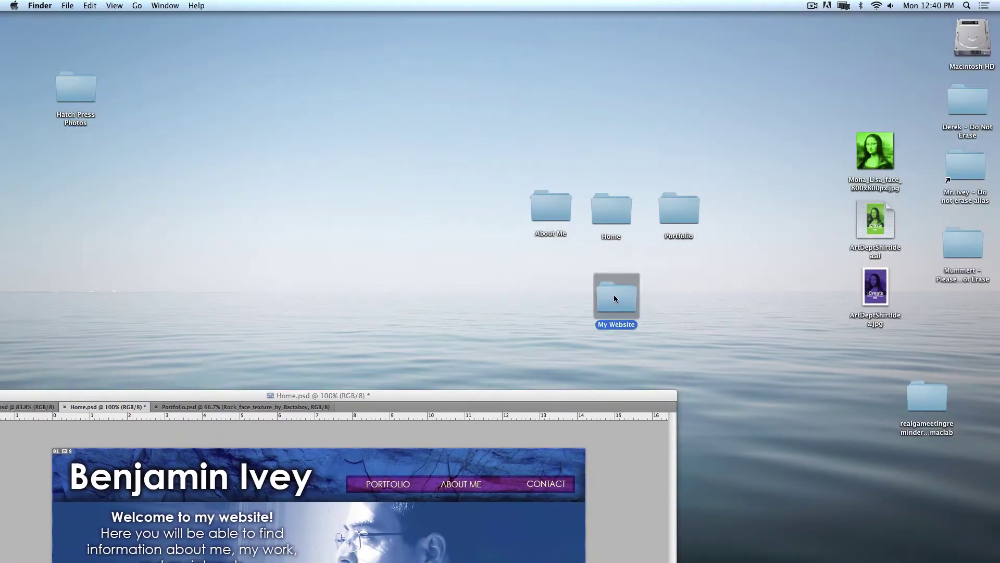
pyautogui.doubleClick(614, 295)
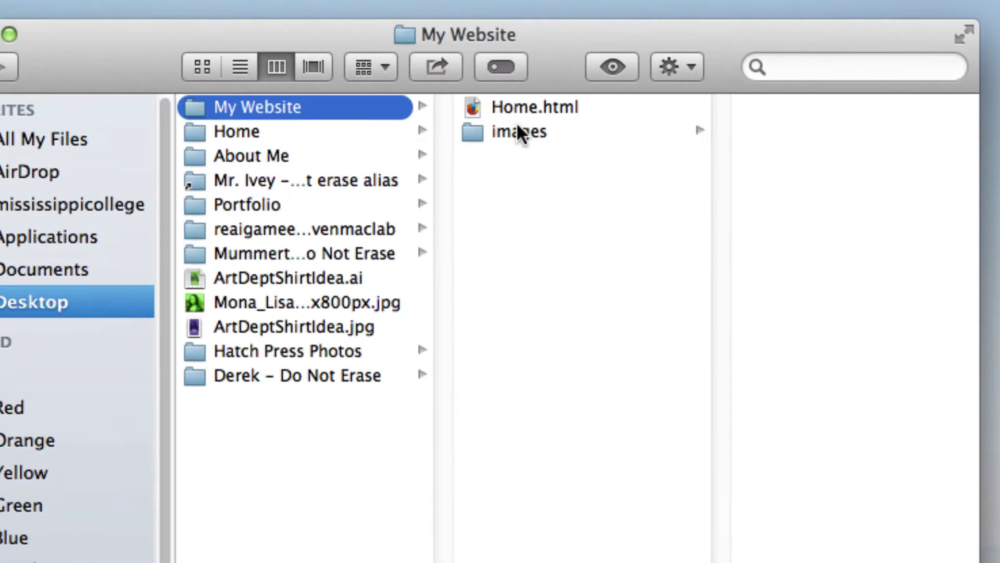
pyautogui.click(542, 130)
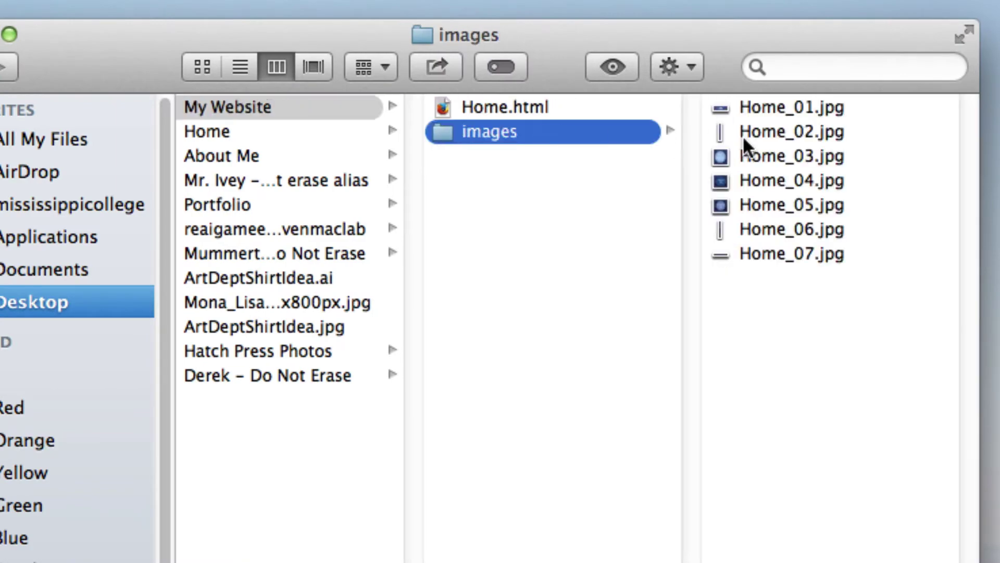
pyautogui.click(579, 206)
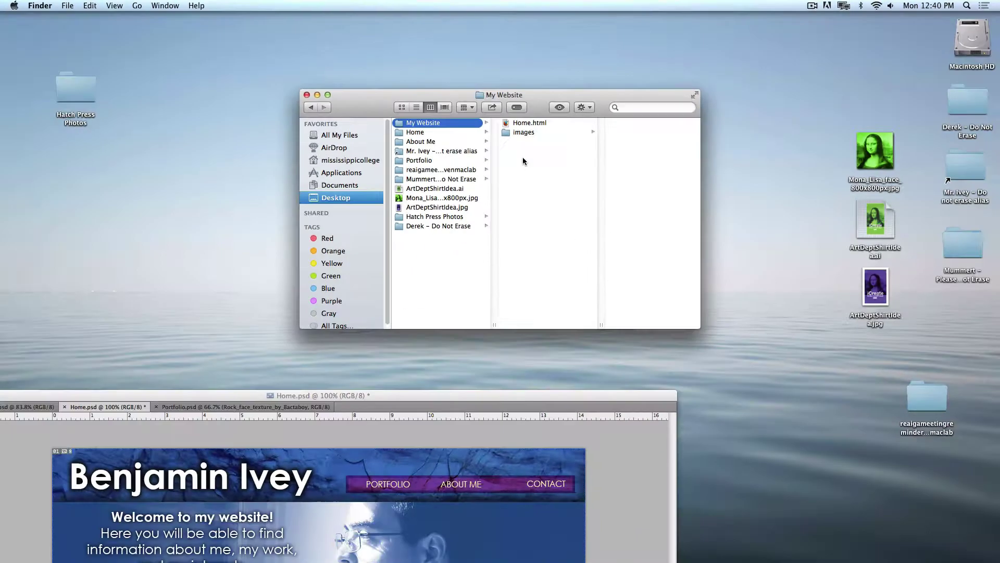
pyautogui.moveTo(524, 125); pyautogui.dragTo(94, 542)
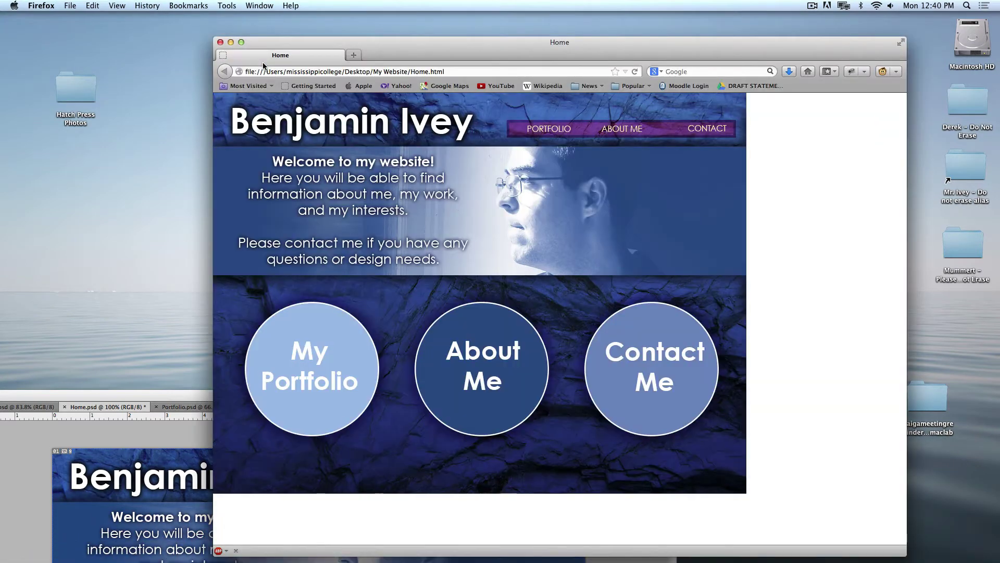
# - Close the Home page preview in Firefox and move the Photoshop document window back up into full view
pyautogui.click(220, 42)
pyautogui.click(233, 400)
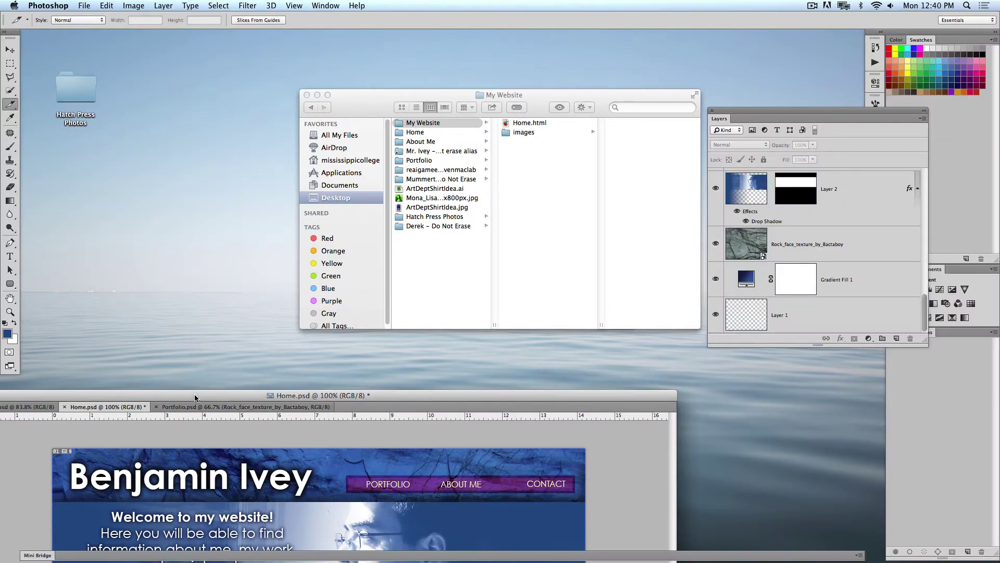
pyautogui.moveTo(196, 397); pyautogui.dragTo(272, 42)
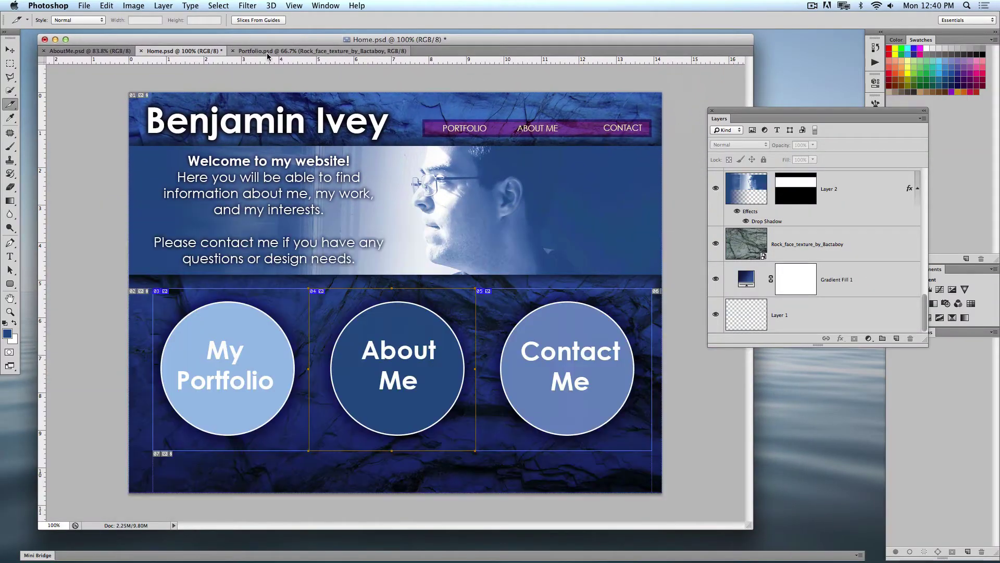
# - Export AboutMe.psd with Save for Web as AboutMe.html into the My Website folder, using HTML and Images format and all slices
pyautogui.click(80, 50)
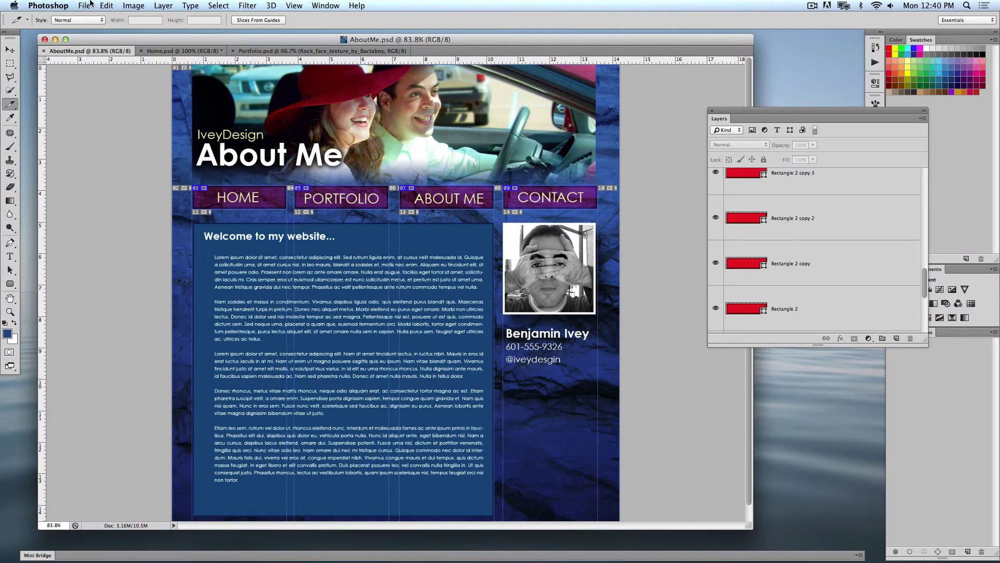
pyautogui.click(85, 5)
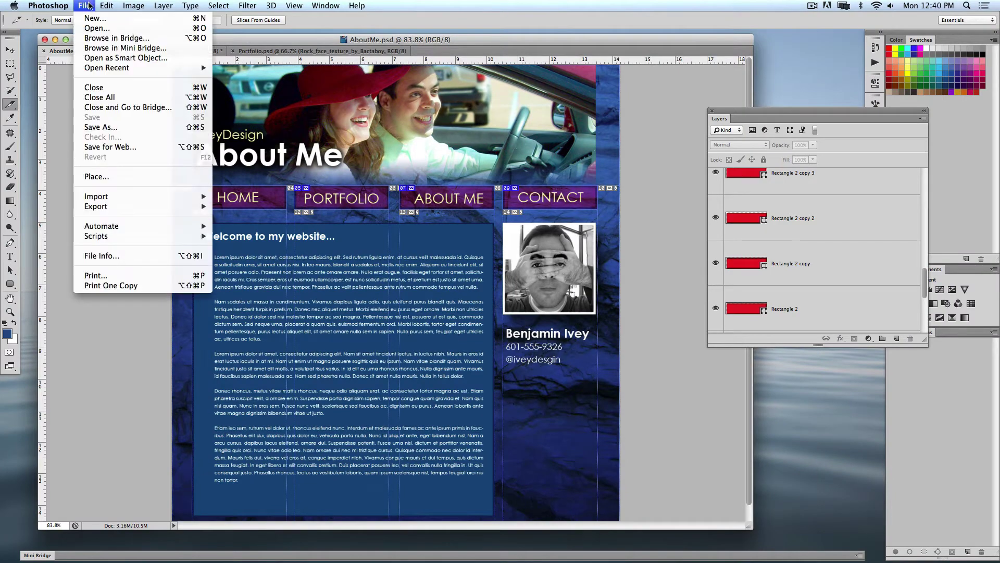
pyautogui.click(114, 148)
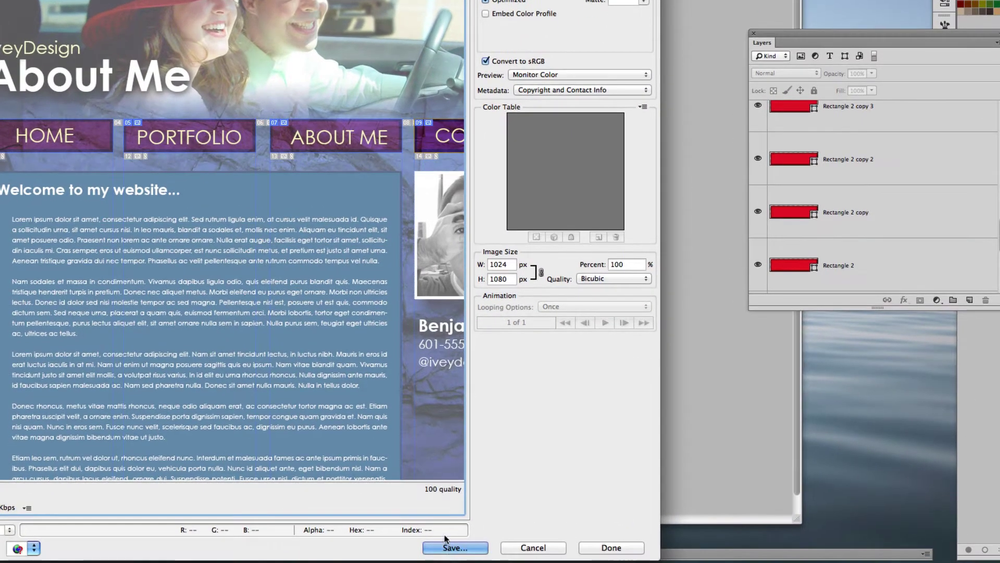
pyautogui.click(444, 548)
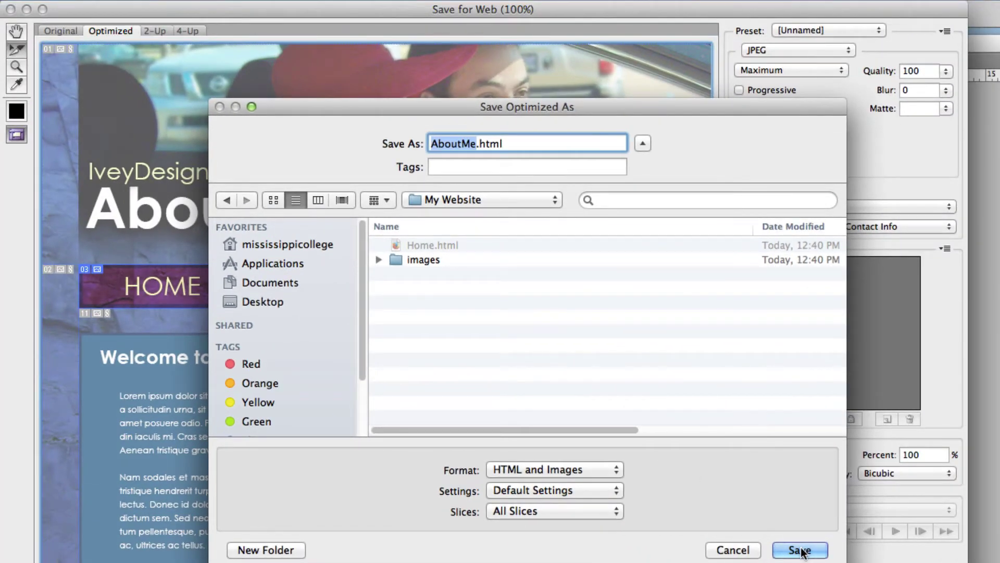
pyautogui.click(800, 550)
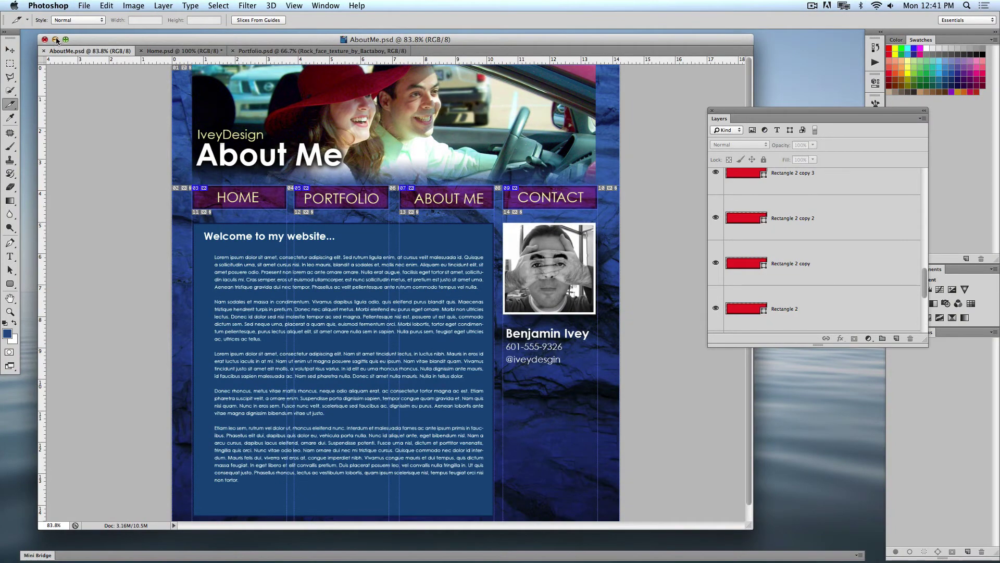
# - Minimize the Photoshop document and examine the HTML files and the AboutMe and Home slices in My Website's images folder in Finder
pyautogui.click(56, 41)
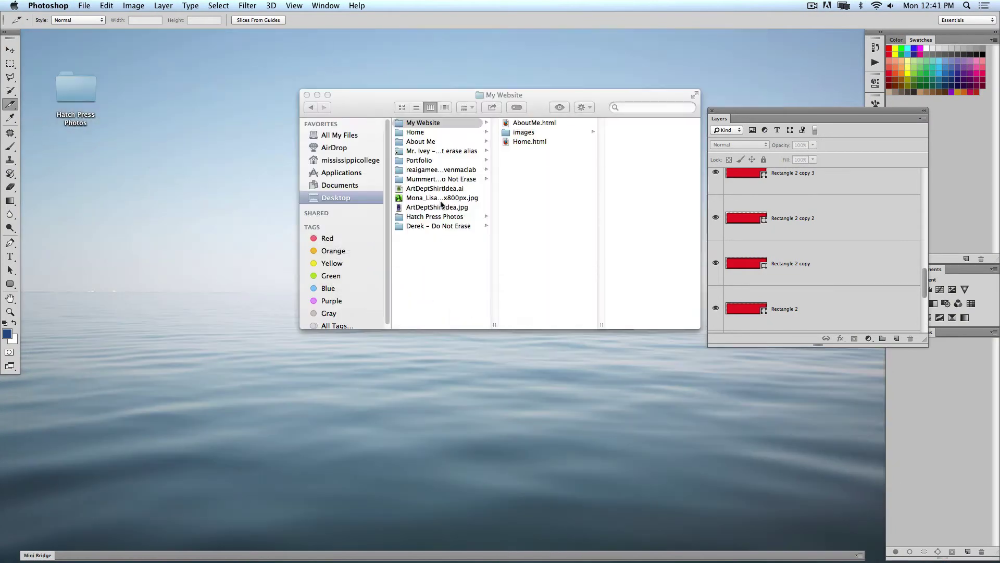
pyautogui.press('super+h')
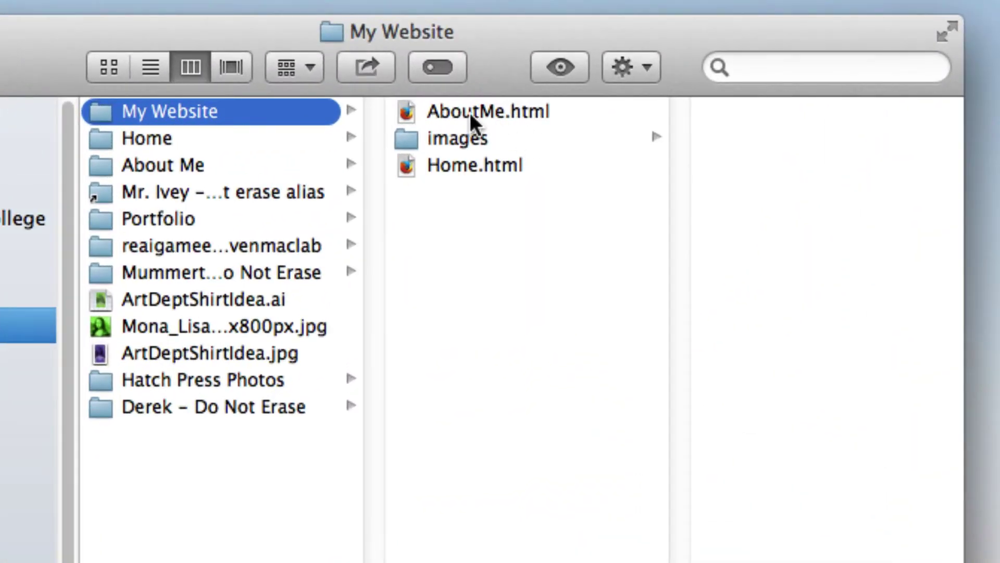
pyautogui.click(537, 121)
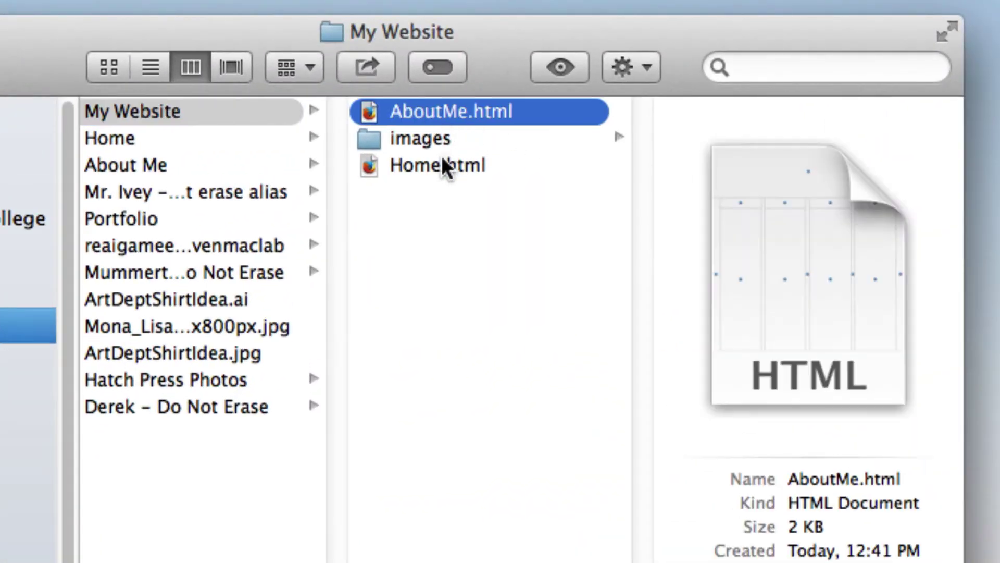
pyautogui.click(436, 171)
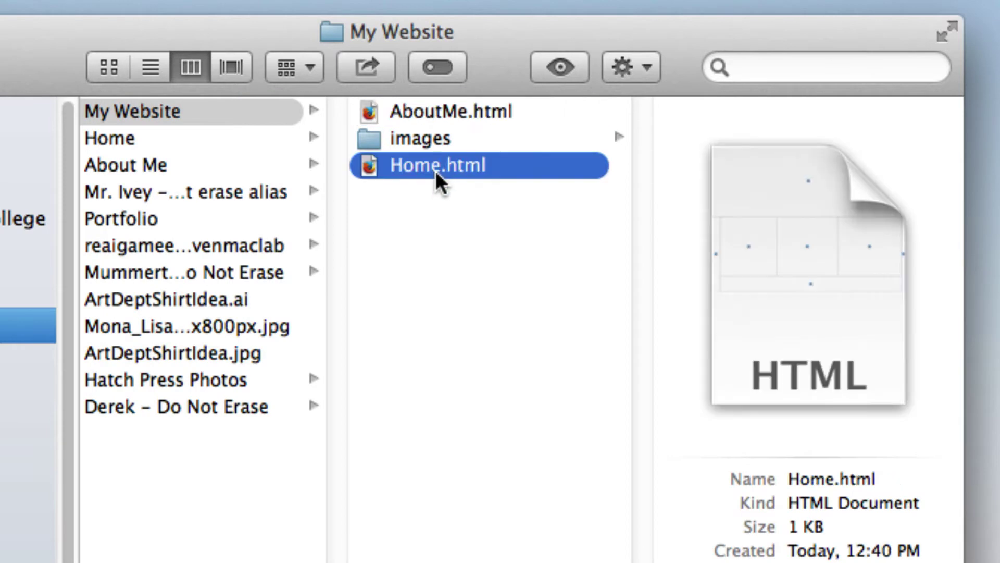
pyautogui.click(426, 137)
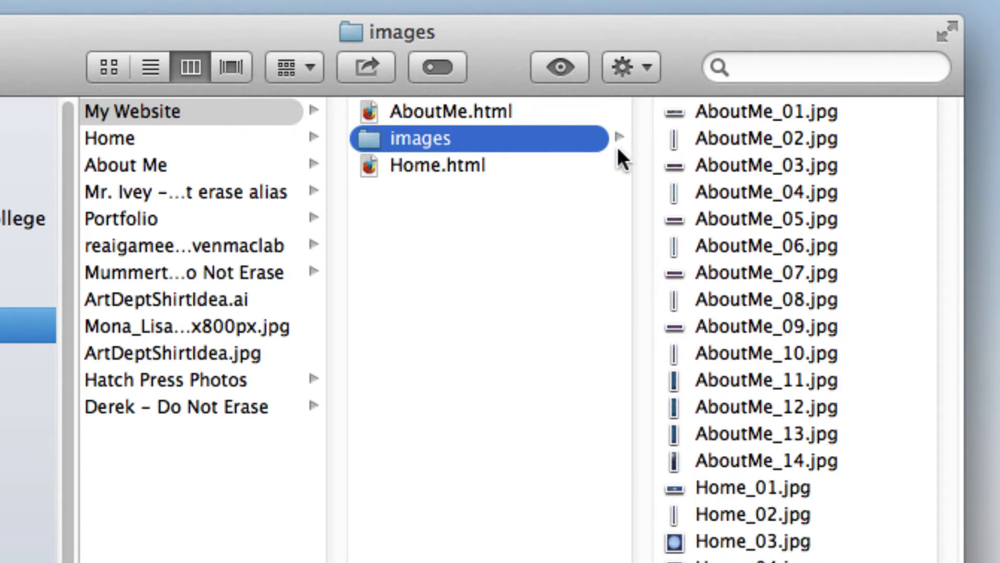
pyautogui.click(759, 149)
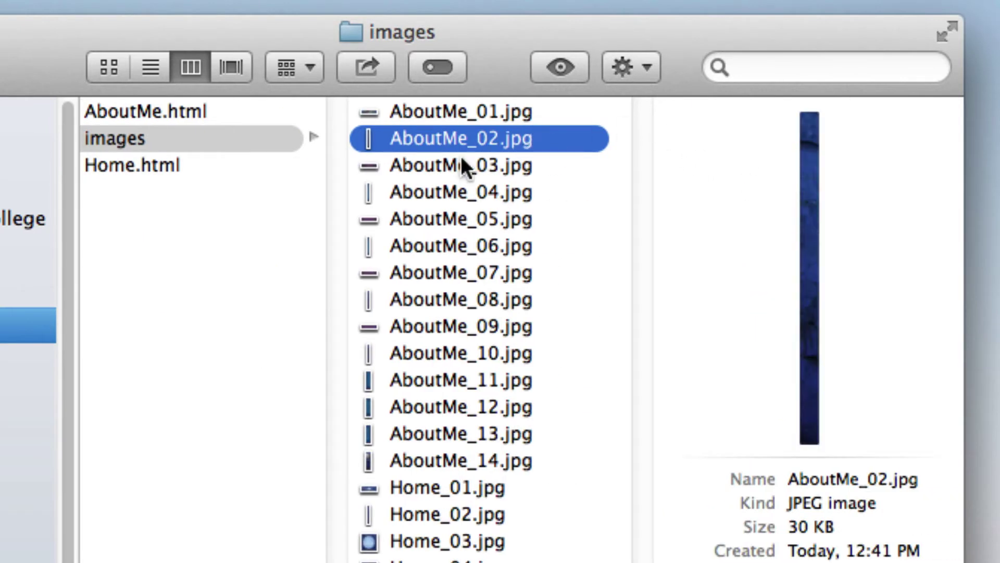
pyautogui.click(423, 513)
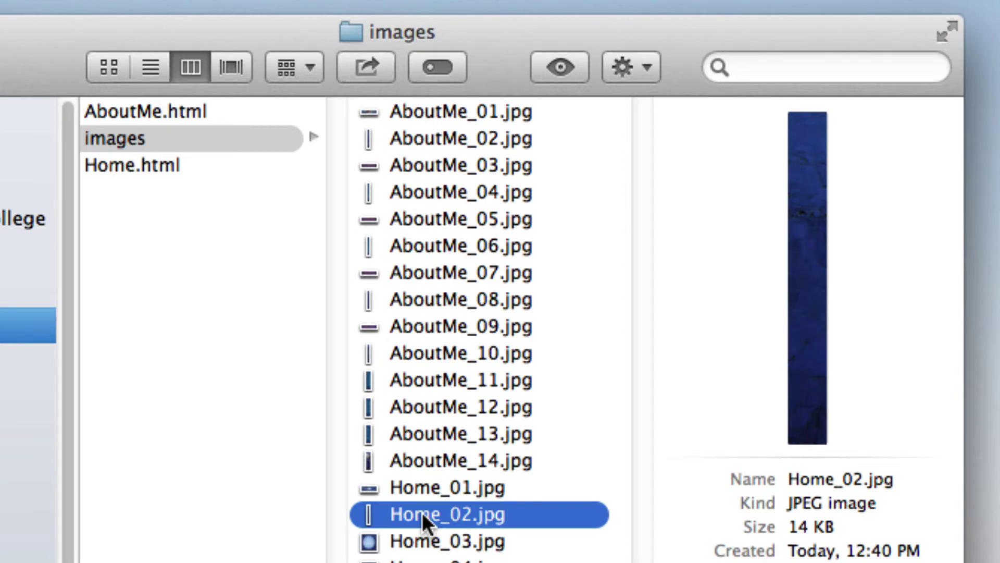
pyautogui.hscroll(-2, 210, 215)
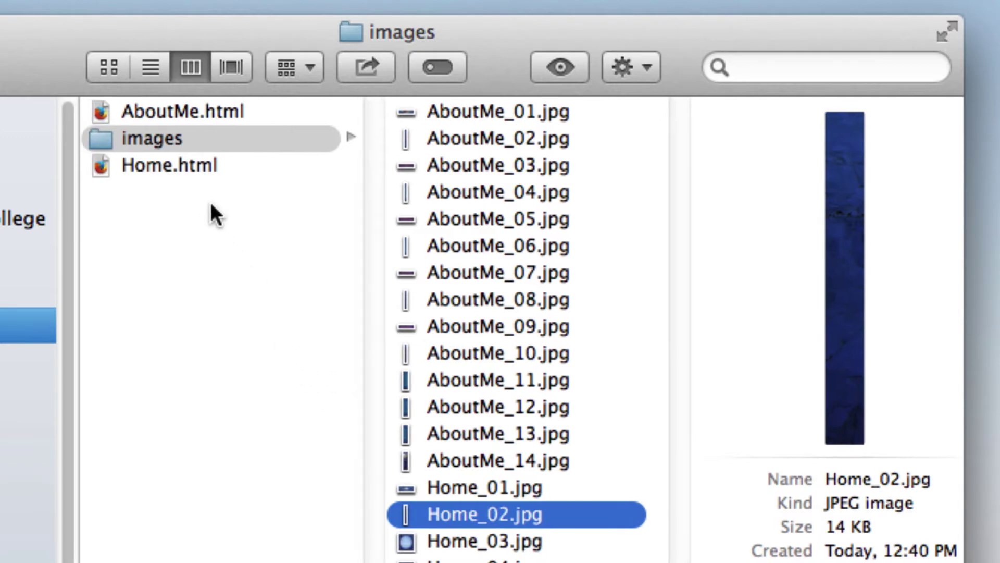
pyautogui.click(172, 165)
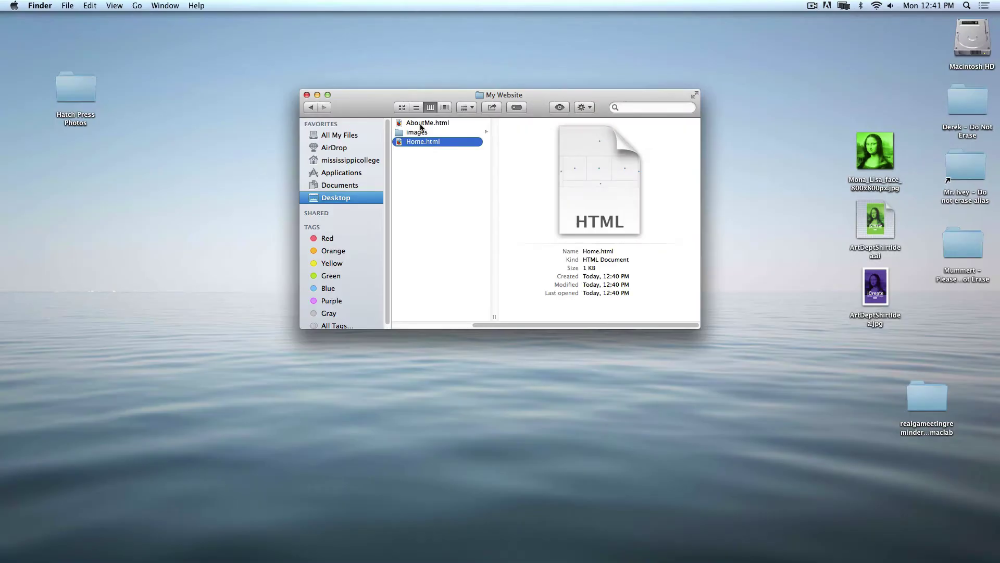
# - Preview AboutMe.html in Firefox and quit the browser
pyautogui.moveTo(421, 126); pyautogui.dragTo(90, 548)
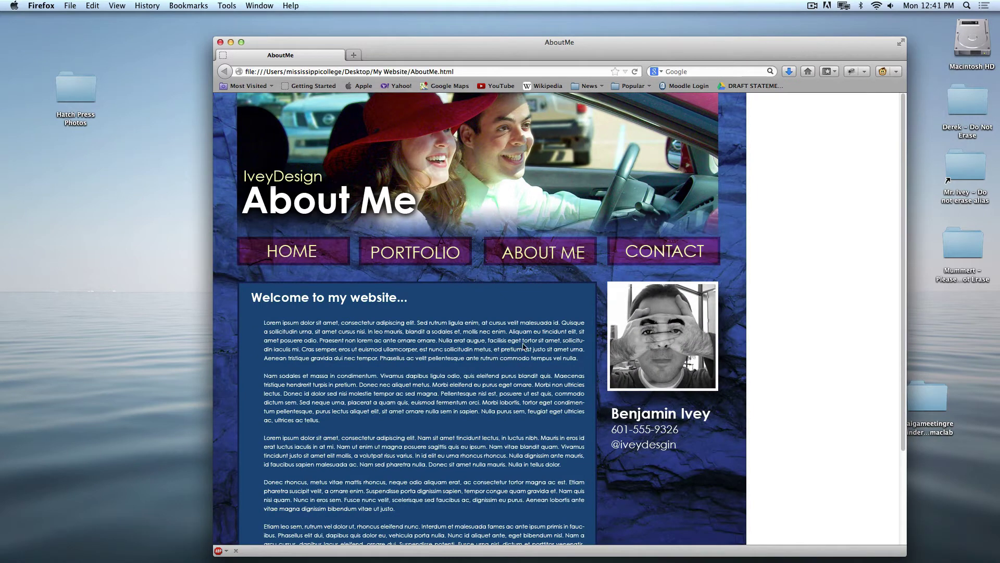
pyautogui.moveTo(712, 382); pyautogui.dragTo(489, 216)
pyautogui.press('super+q')
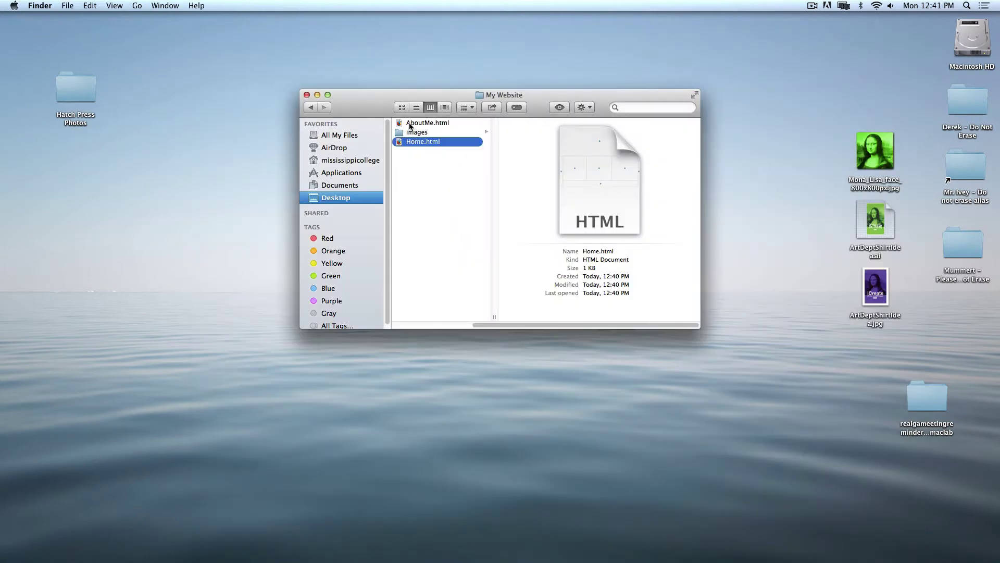
# - Preview Home.html in Firefox, close it and show the contents of the images folder inside My Website
pyautogui.click(419, 123)
pyautogui.keyDown('shift'); pyautogui.click(419, 142); pyautogui.keyUp('shift')
pyautogui.click(424, 189)
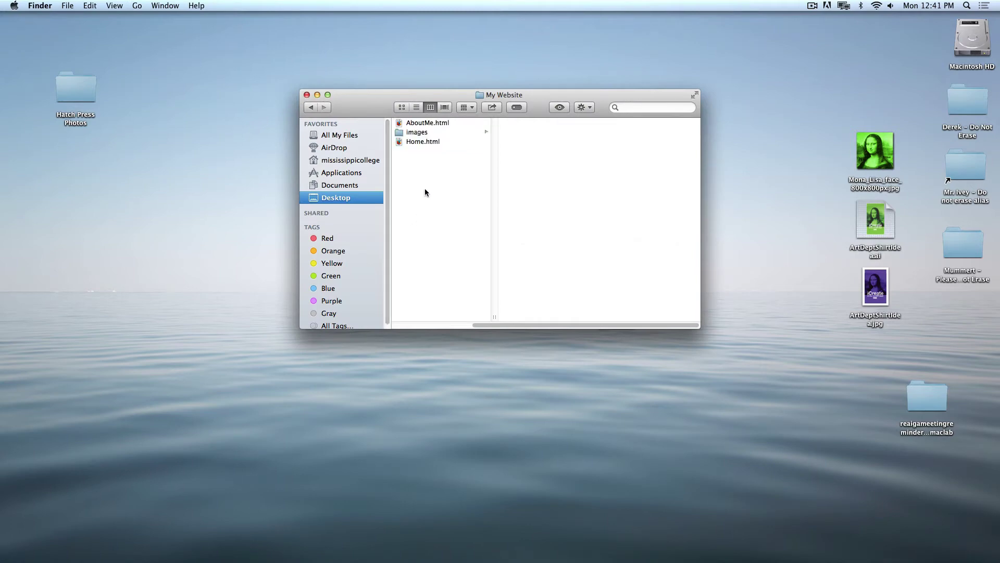
pyautogui.moveTo(523, 142); pyautogui.dragTo(93, 540)
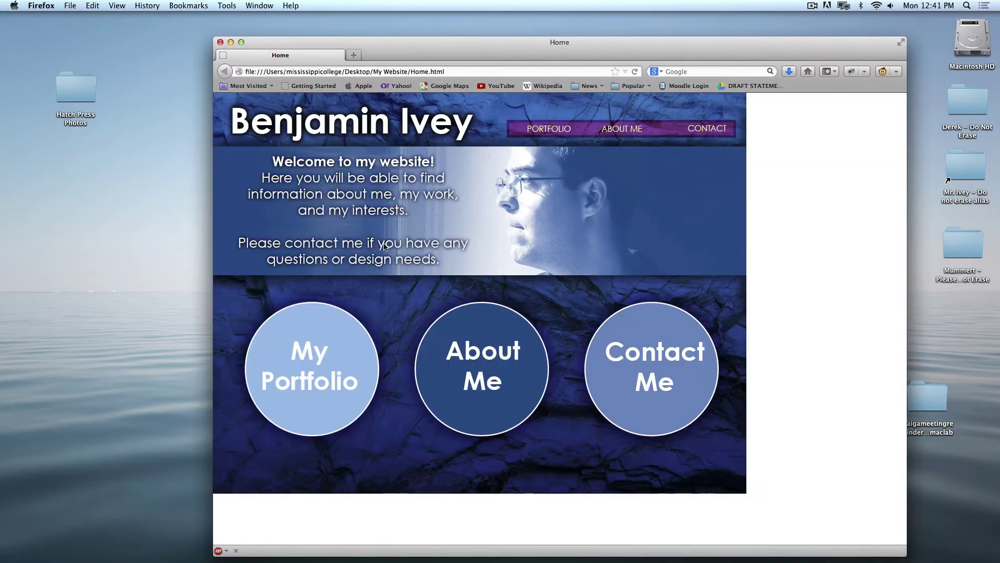
pyautogui.press('super+w')
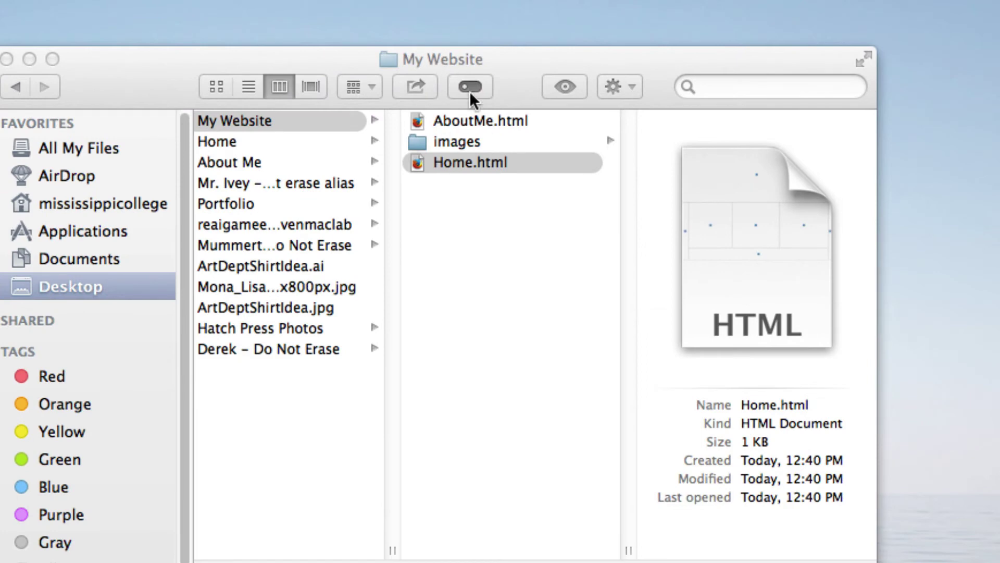
pyautogui.click(468, 153)
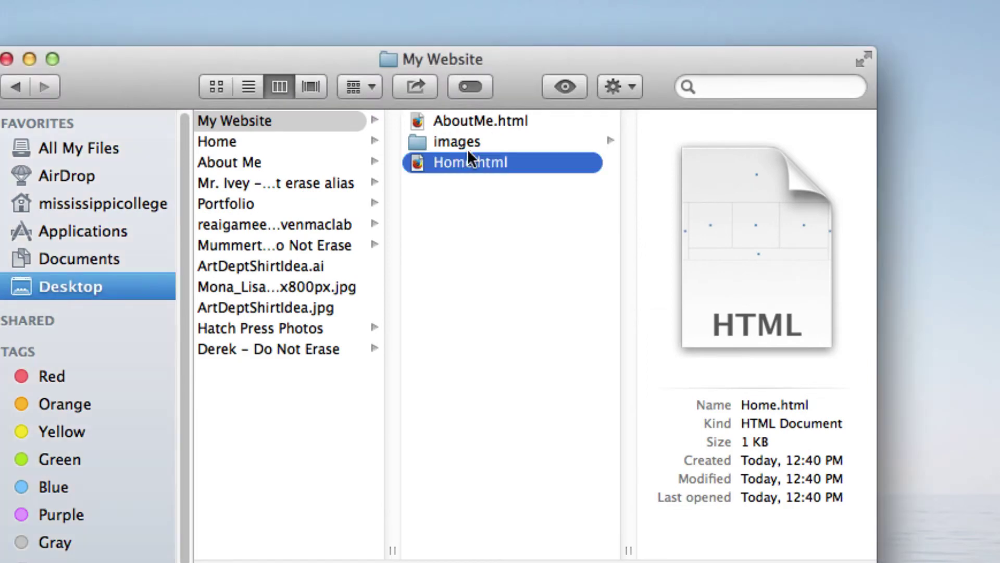
pyautogui.click(457, 143)
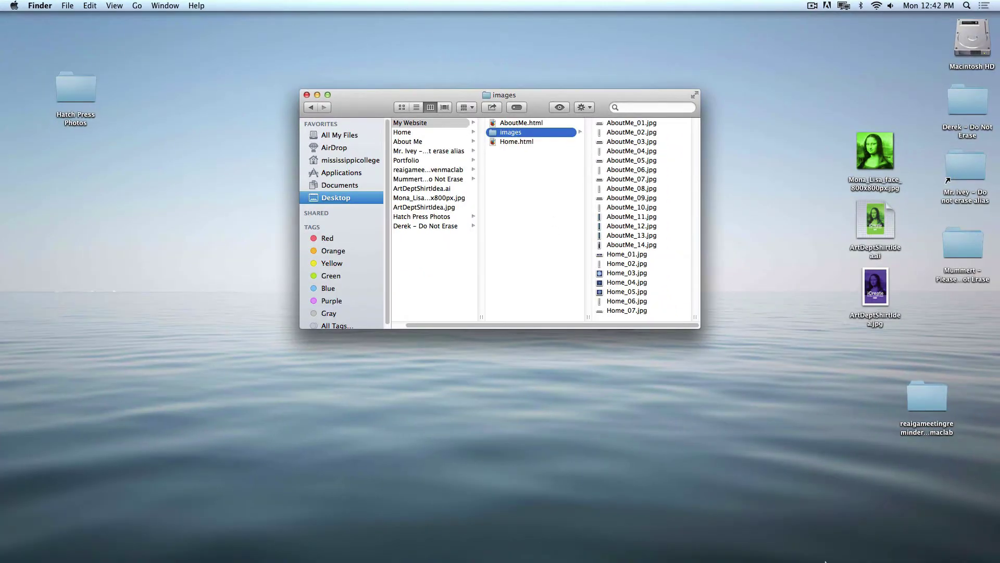
# - Restore the minimized Photoshop window, compare the Home.psd and AboutMe.psd slices, and move the window down to uncover the Finder window
pyautogui.moveTo(833, 557)
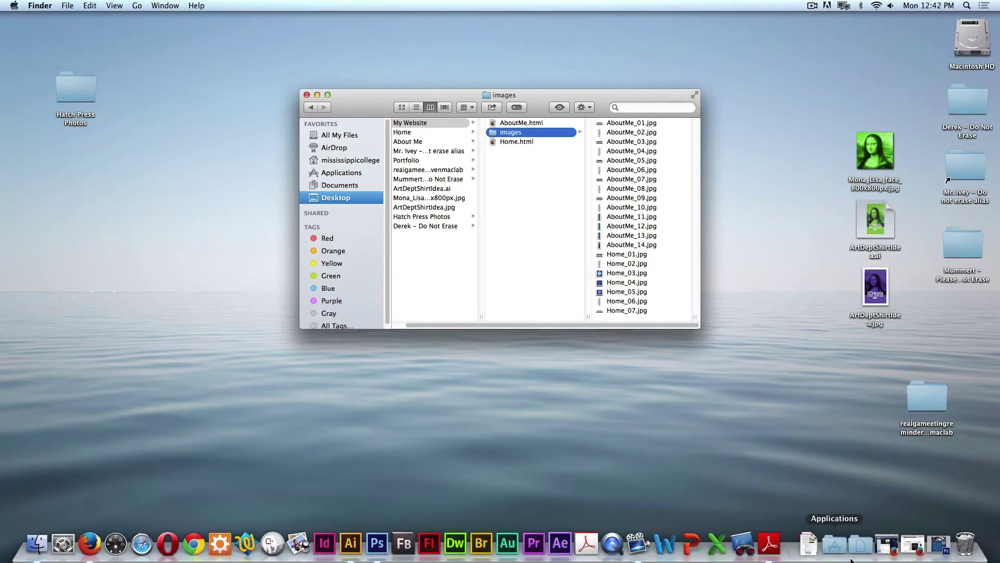
pyautogui.click(933, 552)
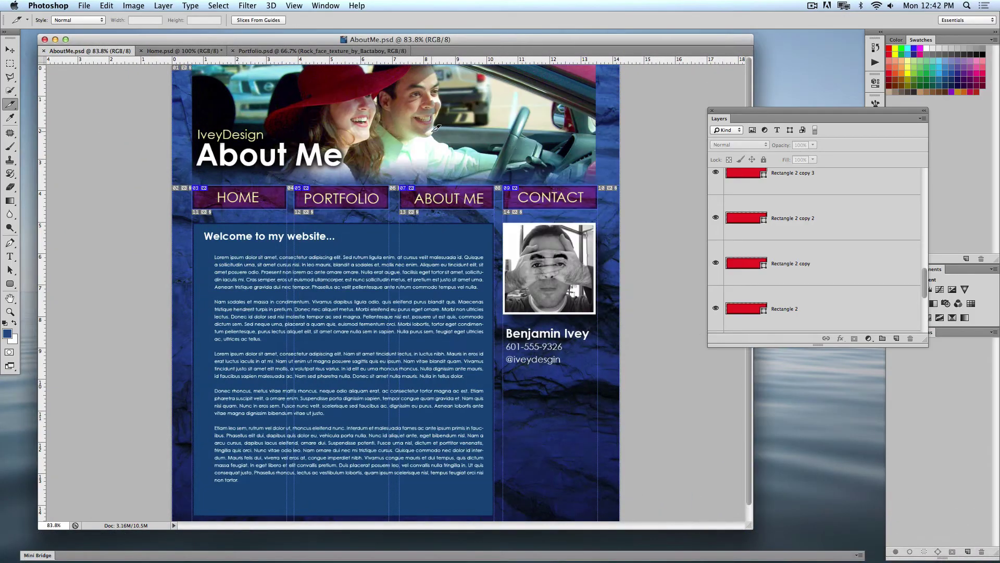
pyautogui.click(168, 51)
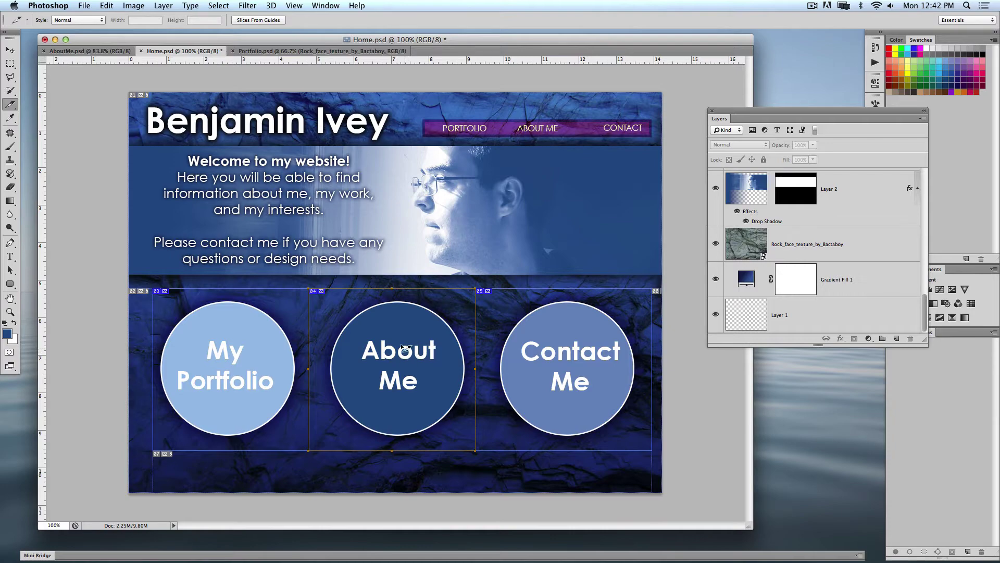
pyautogui.click(107, 52)
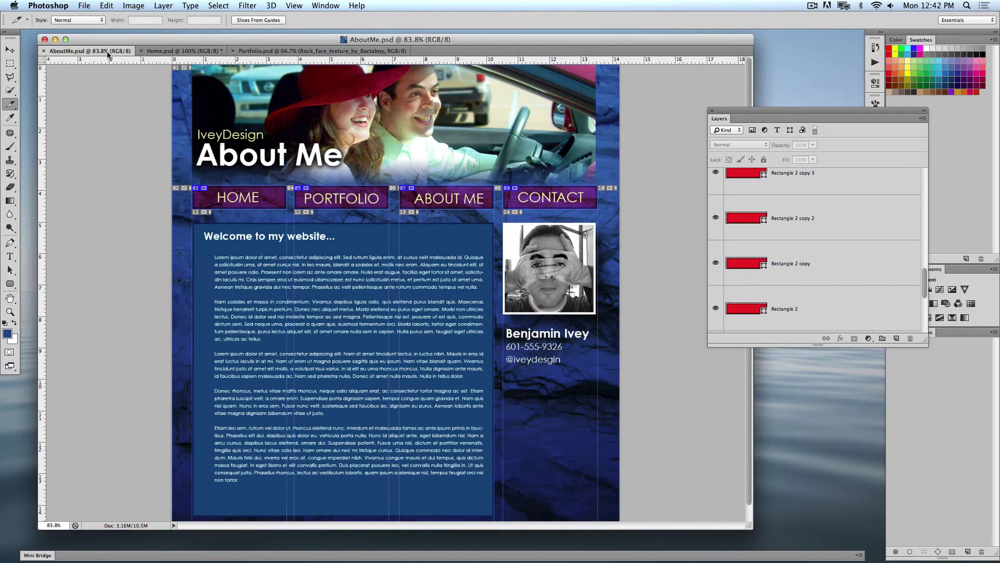
pyautogui.click(158, 52)
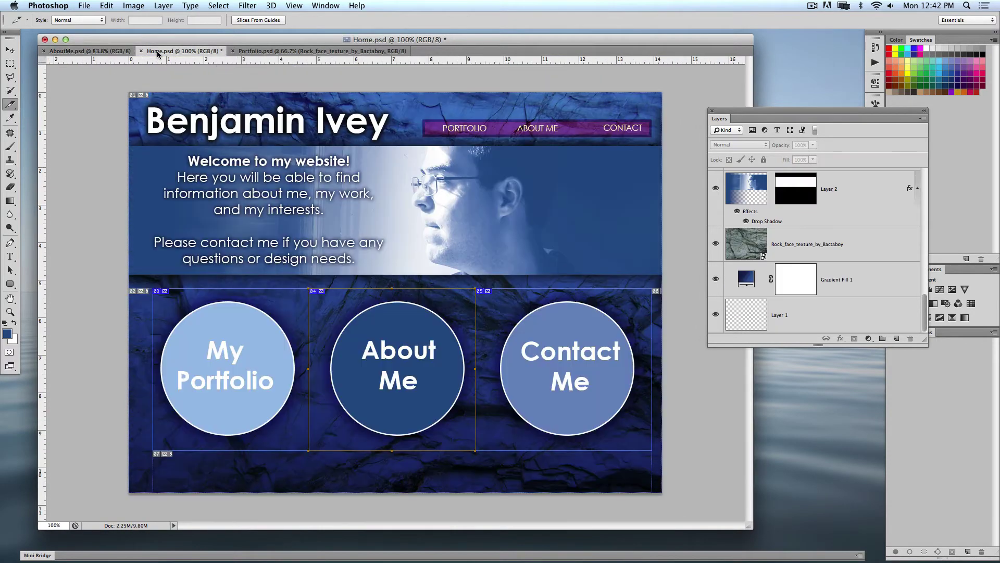
pyautogui.moveTo(187, 39); pyautogui.dragTo(180, 267)
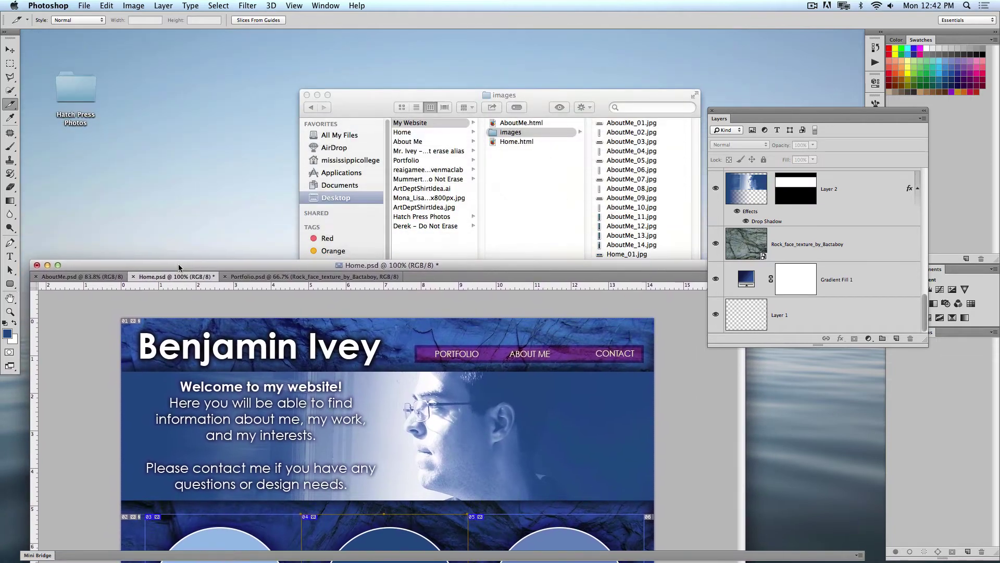
# - Open AboutMe.html and Home.html from the My Website folder in separate Firefox windows
pyautogui.click(549, 189)
pyautogui.click(521, 123)
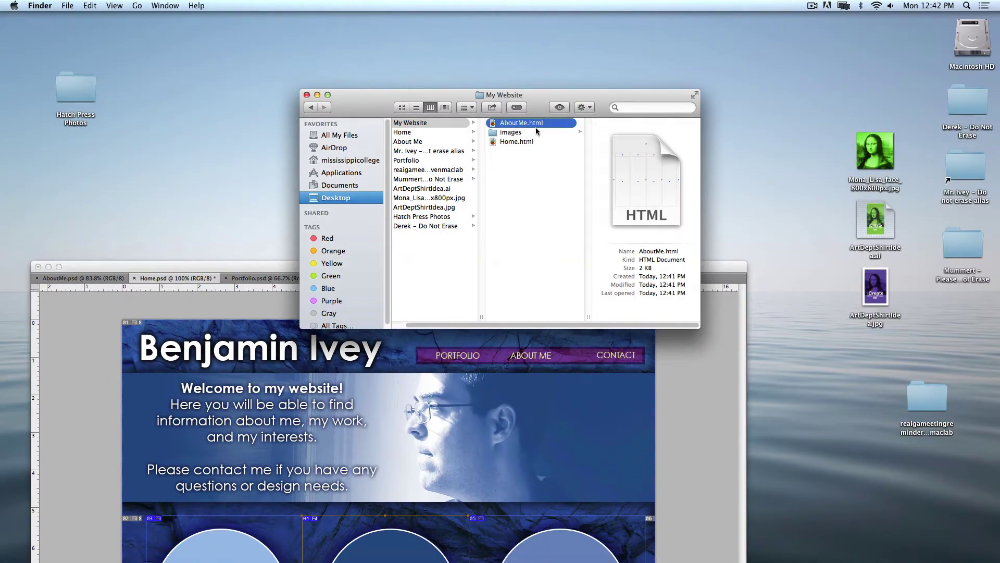
pyautogui.moveTo(519, 125); pyautogui.dragTo(93, 544)
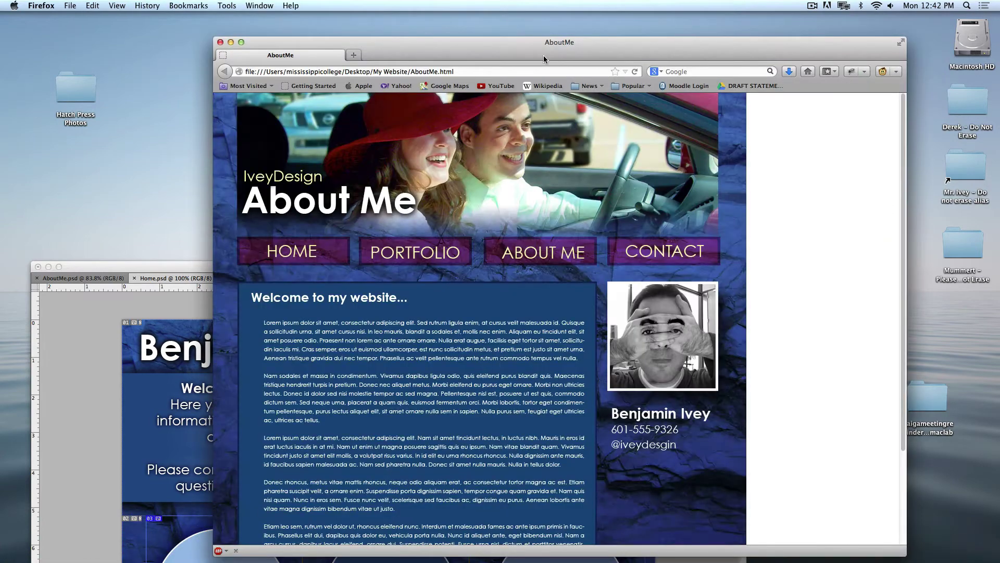
pyautogui.moveTo(538, 44); pyautogui.dragTo(415, 214)
pyautogui.click(505, 142)
pyautogui.moveTo(504, 144); pyautogui.dragTo(90, 544)
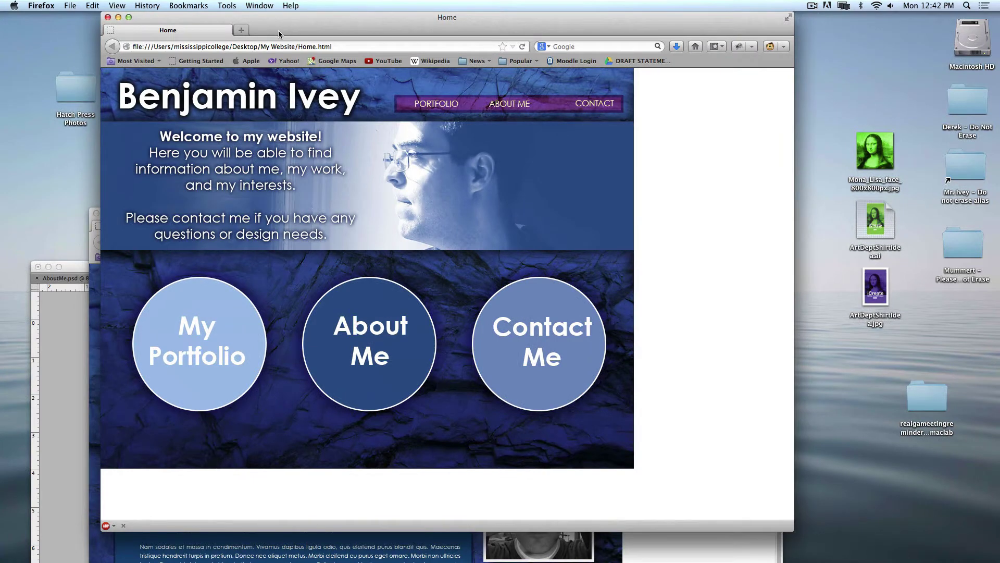
# - Bring the AboutMe browser window in front of the Home window and select its full file address
pyautogui.moveTo(278, 30); pyautogui.dragTo(381, 27)
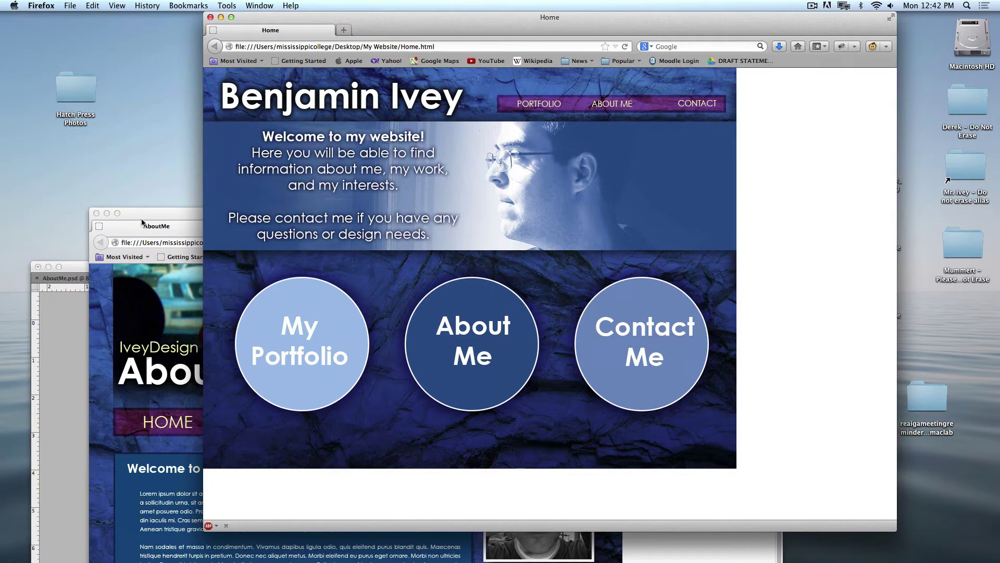
pyautogui.click(167, 215)
pyautogui.moveTo(163, 215); pyautogui.dragTo(150, 3)
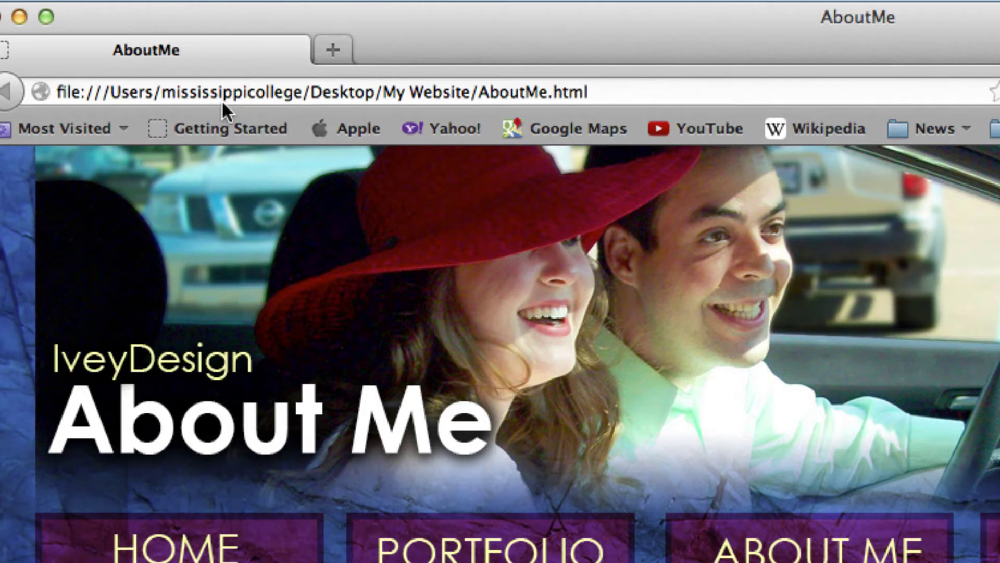
pyautogui.moveTo(60, 96); pyautogui.dragTo(431, 94)
pyautogui.tripleClick(428, 91)
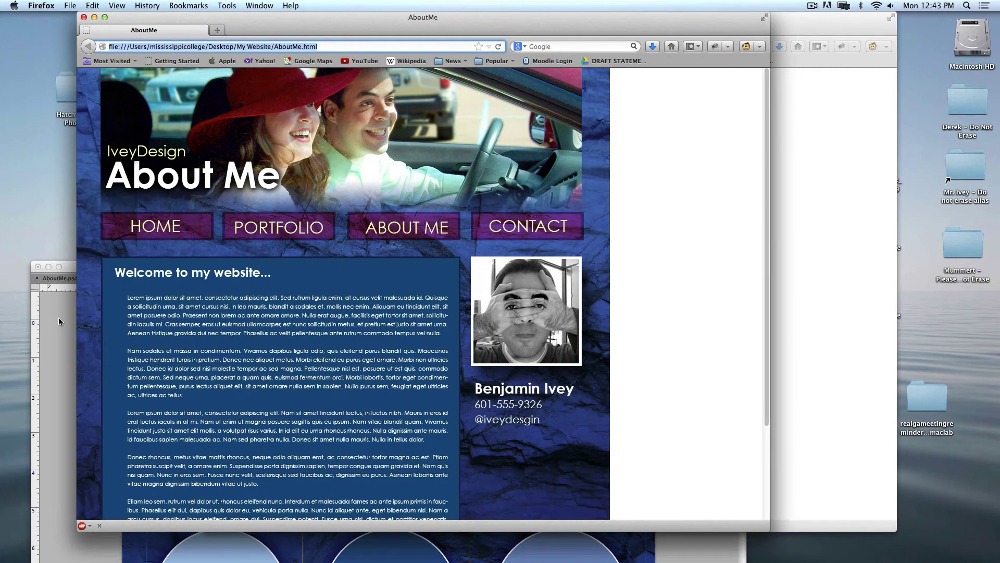
# - Switch back to Photoshop, move the Home.psd window up into full view and activate the Slice Select tool
pyautogui.click(59, 321)
pyautogui.moveTo(66, 267); pyautogui.dragTo(75, 36)
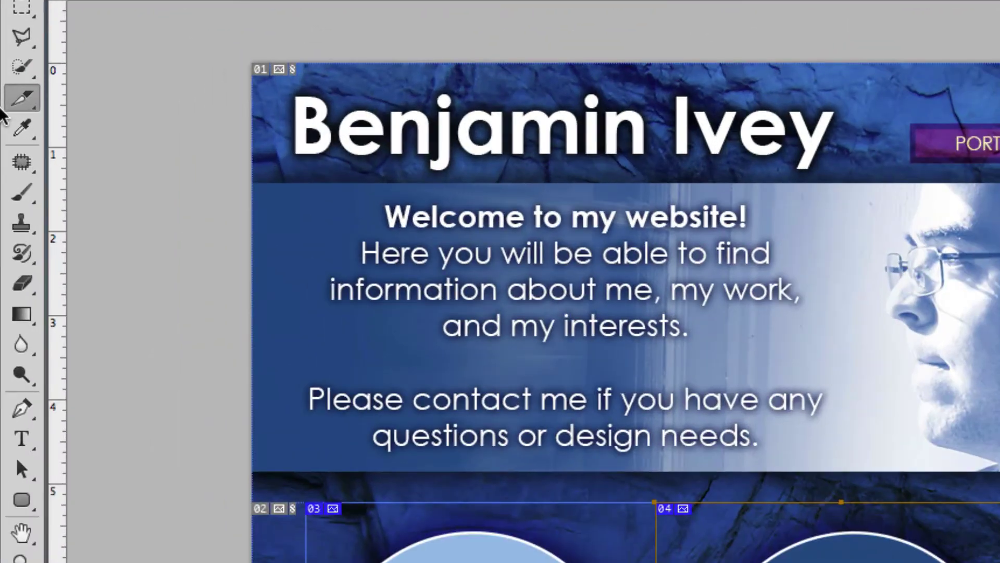
pyautogui.click(9, 105)
pyautogui.click(94, 158)
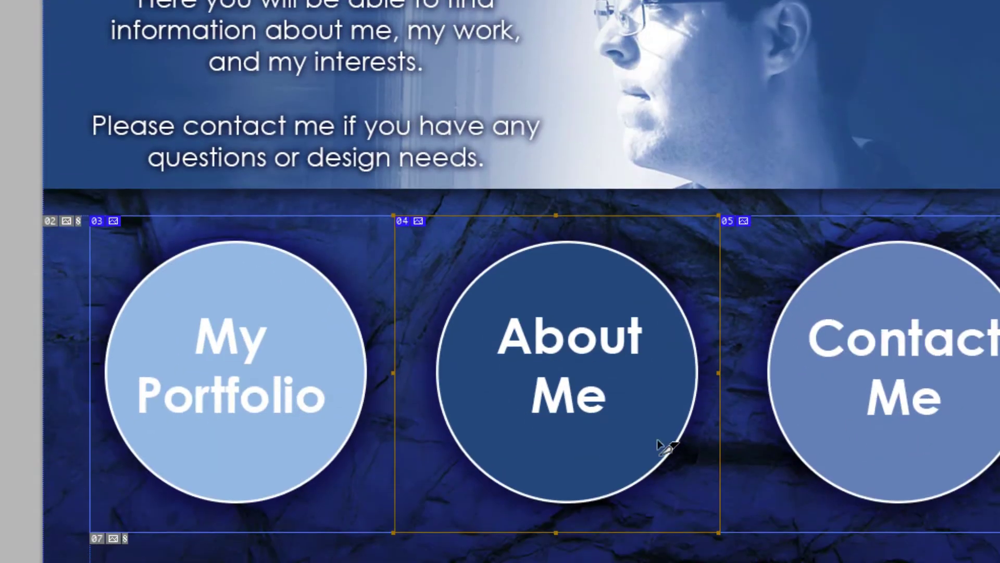
# - Link the About Me circle's slice in Home.psd to file:///Users/mississippicollege/Desktop/My%20Website/AboutMe.html, check the pasted address and accept the slice options
pyautogui.doubleClick(555, 280)
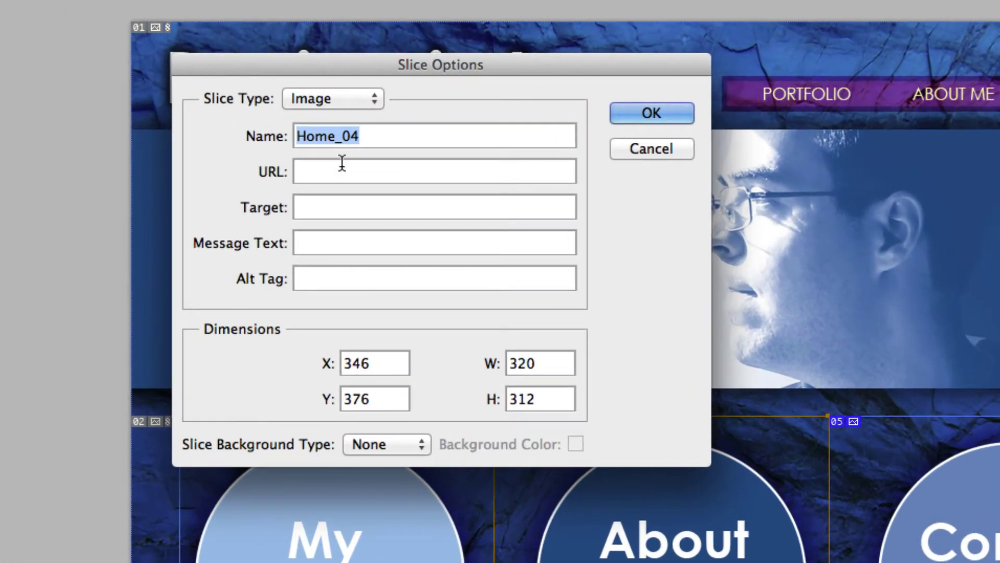
pyautogui.click(315, 171)
pyautogui.press('super+v')
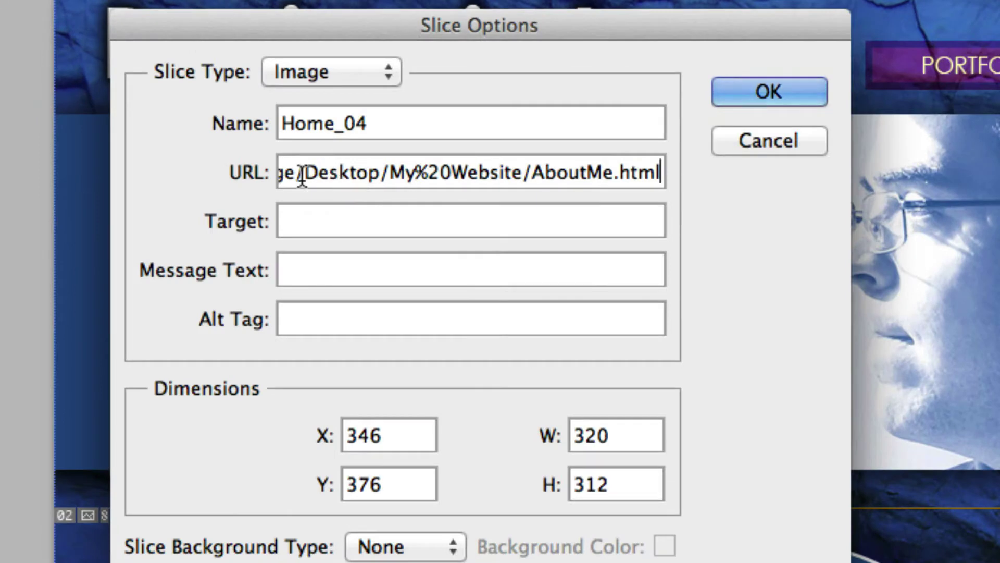
pyautogui.moveTo(302, 176); pyautogui.dragTo(219, 174)
pyautogui.click(406, 172)
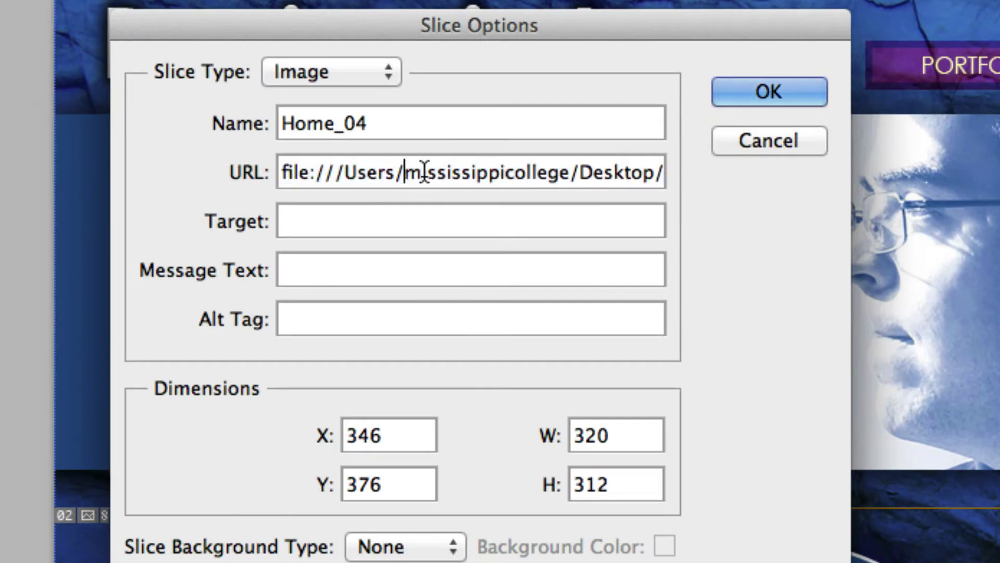
pyautogui.tripleClick(589, 174)
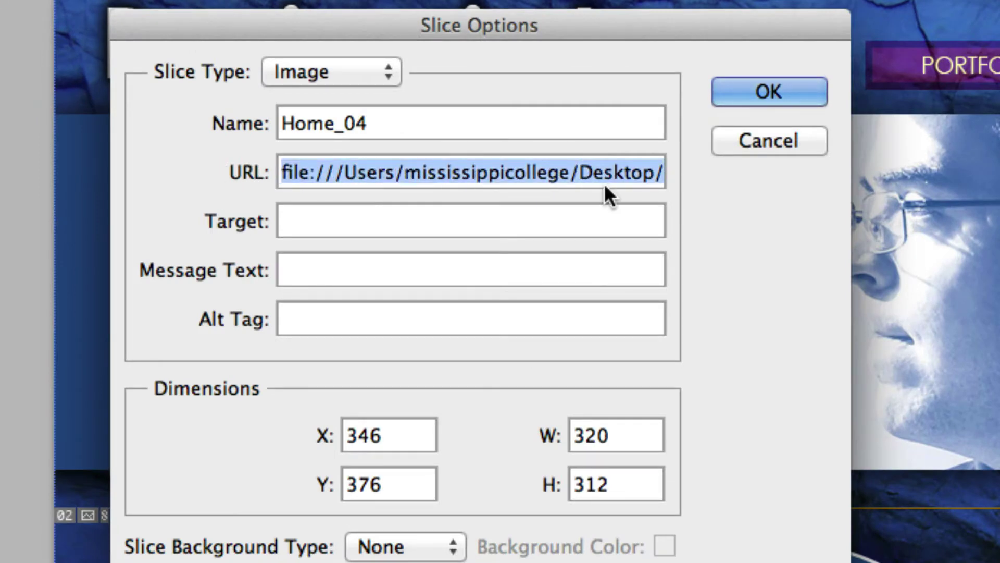
pyautogui.moveTo(615, 172); pyautogui.dragTo(681, 172)
pyautogui.click(616, 173)
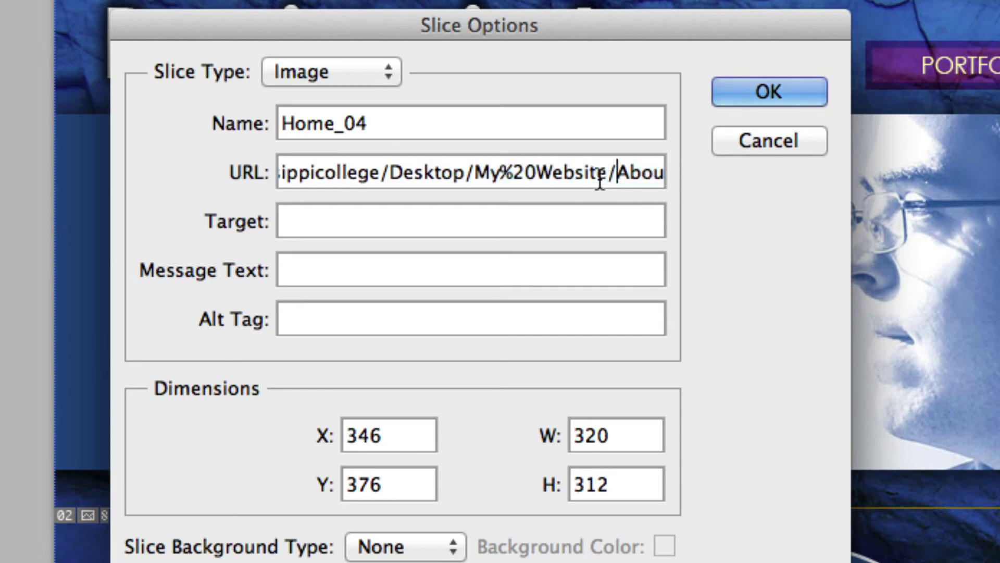
pyautogui.moveTo(600, 179); pyautogui.dragTo(692, 172)
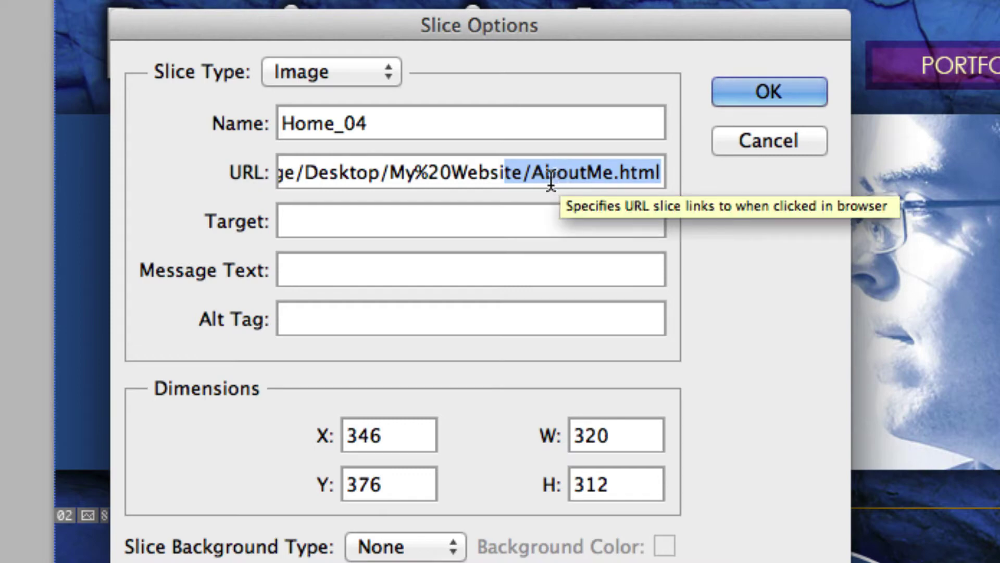
pyautogui.click(765, 92)
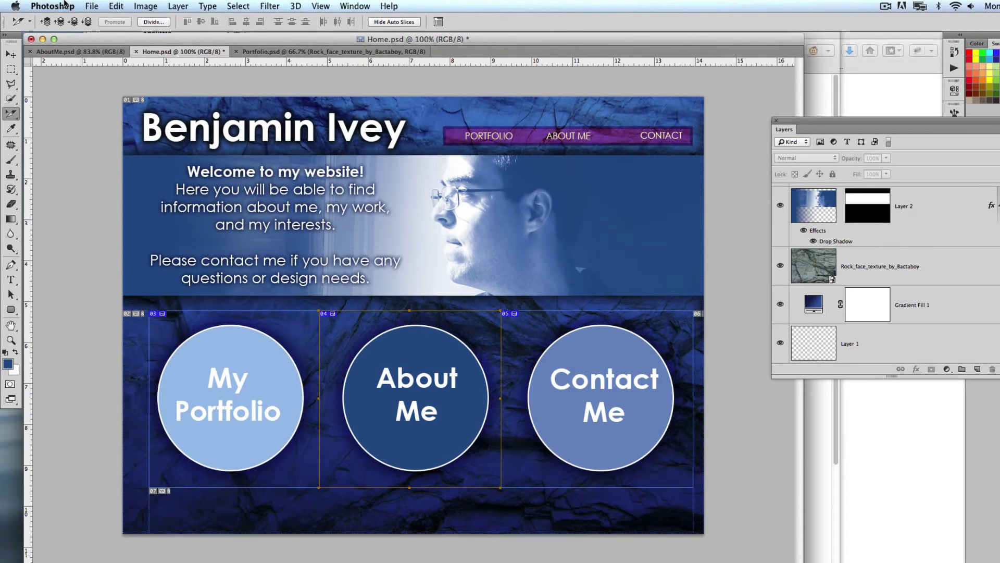
# - Save Home.psd for web into My Website as HTML Only with all slices, replacing the existing Home.html
pyautogui.click(91, 6)
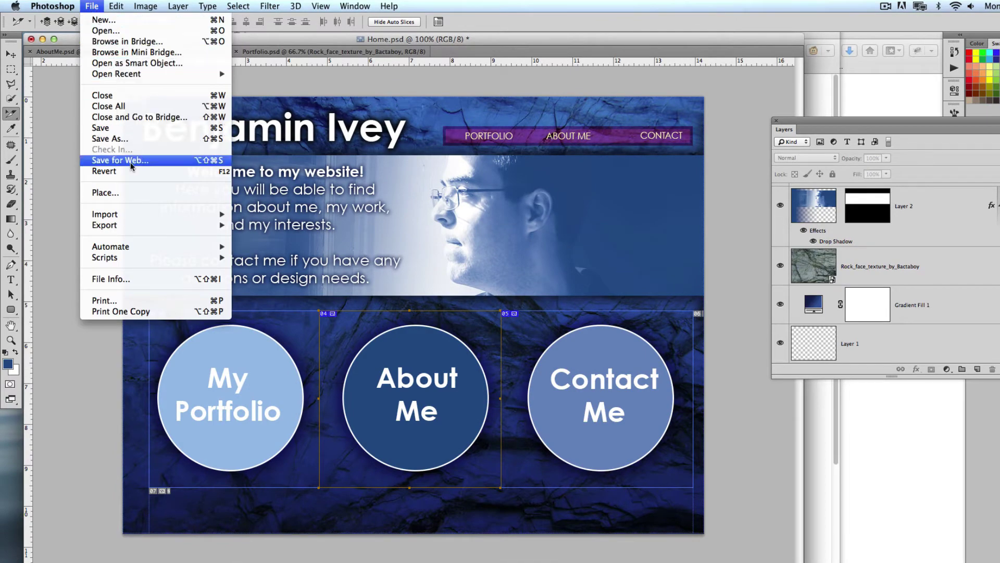
pyautogui.click(111, 163)
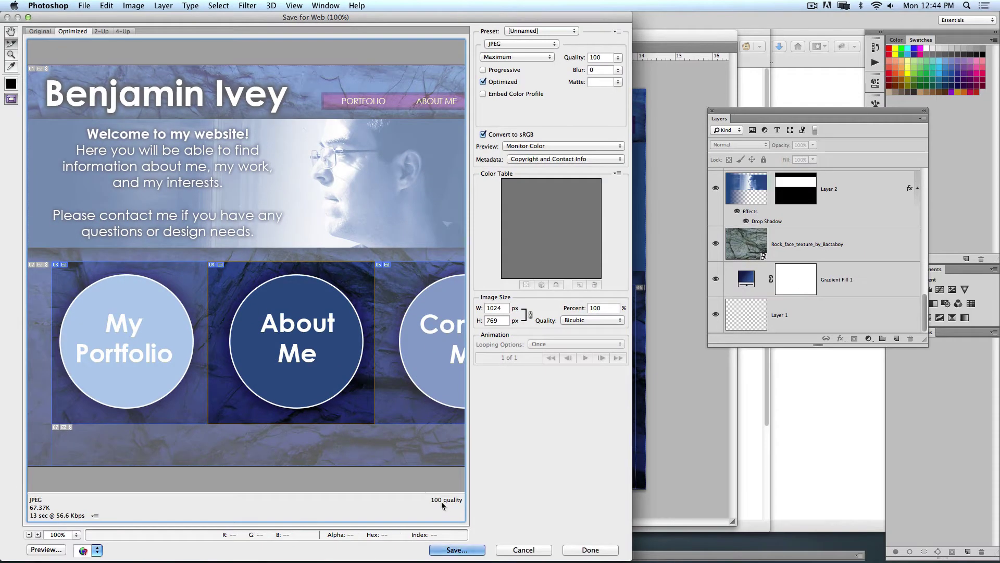
pyautogui.click(446, 553)
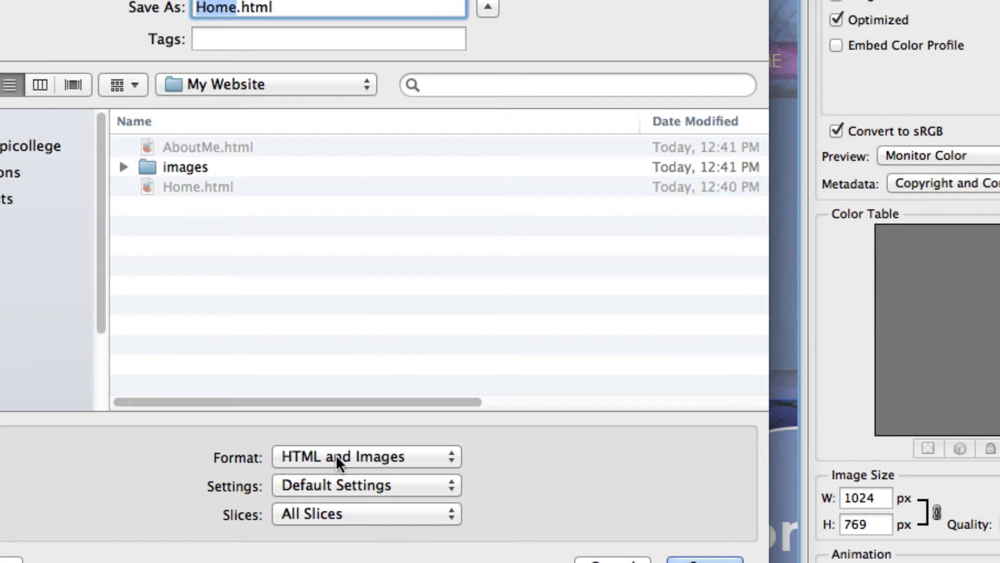
pyautogui.click(308, 458)
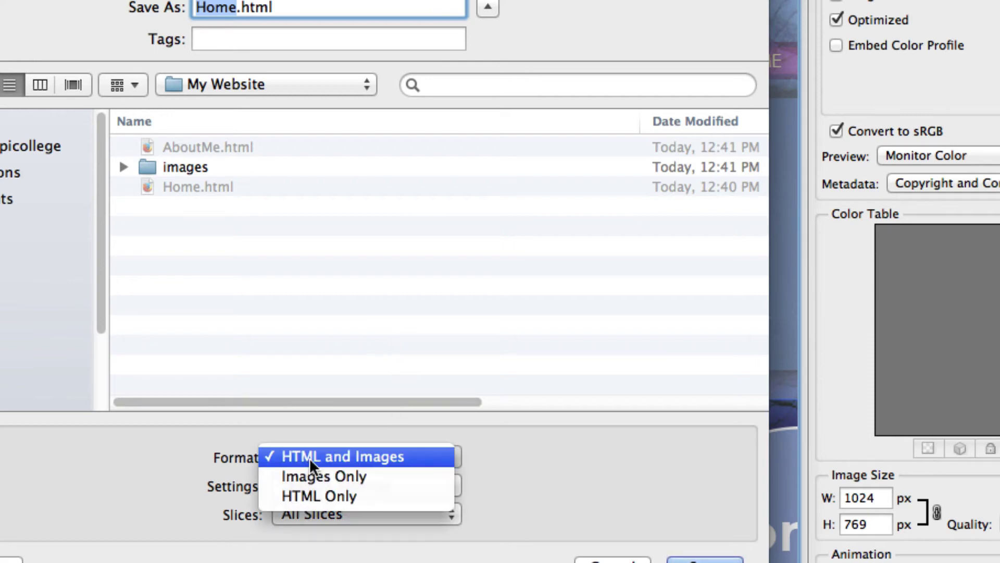
pyautogui.click(308, 495)
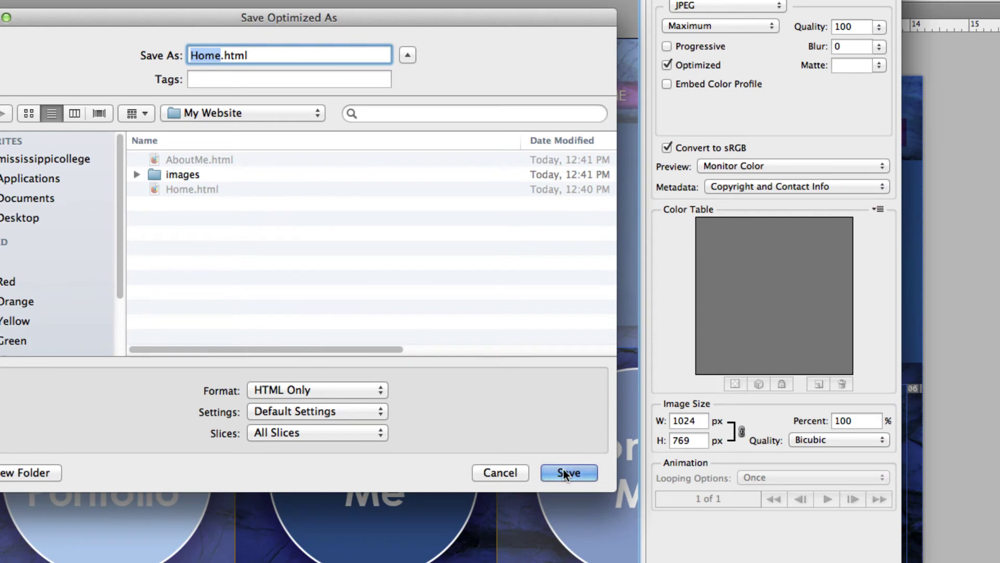
pyautogui.click(565, 472)
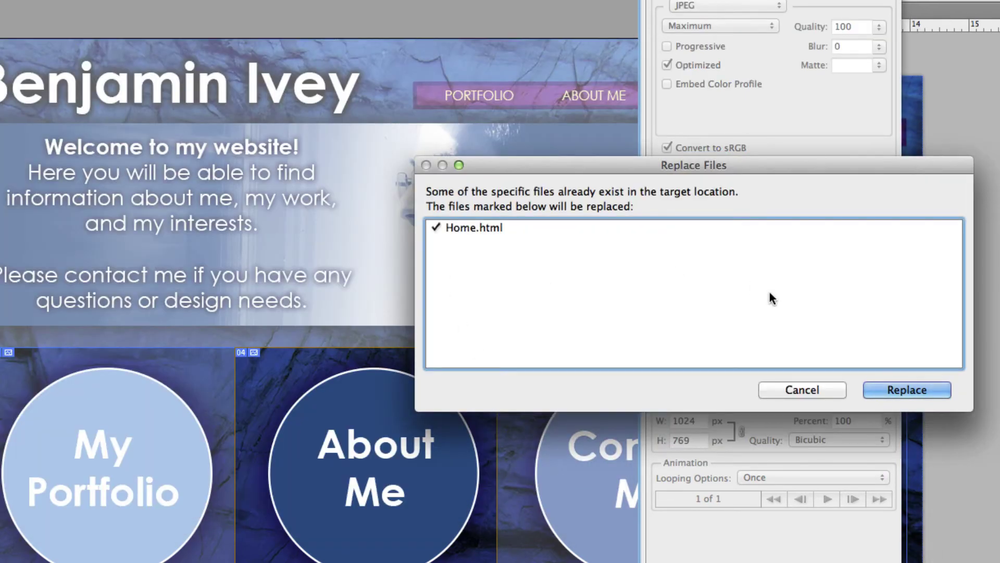
pyautogui.click(905, 389)
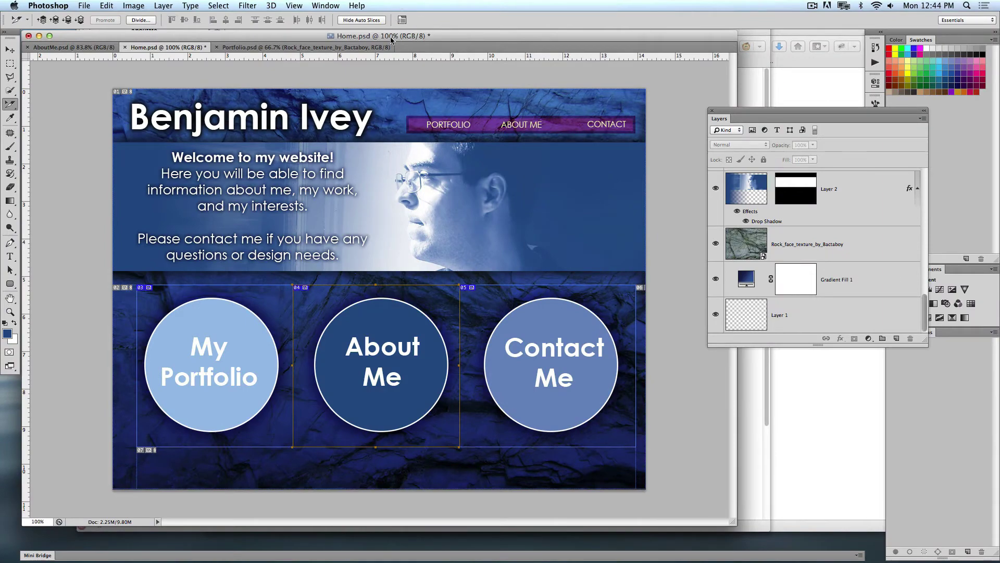
# - Move the Photoshop window down, close the outdated Home browser window and lower the AboutMe browser window to uncover the Finder window
pyautogui.moveTo(391, 39); pyautogui.dragTo(362, 290)
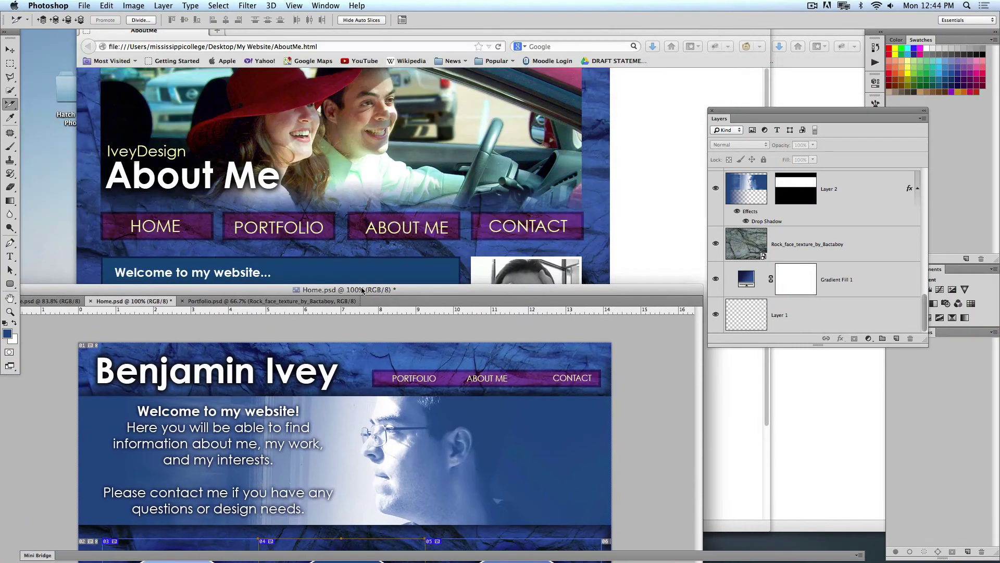
pyautogui.click(820, 83)
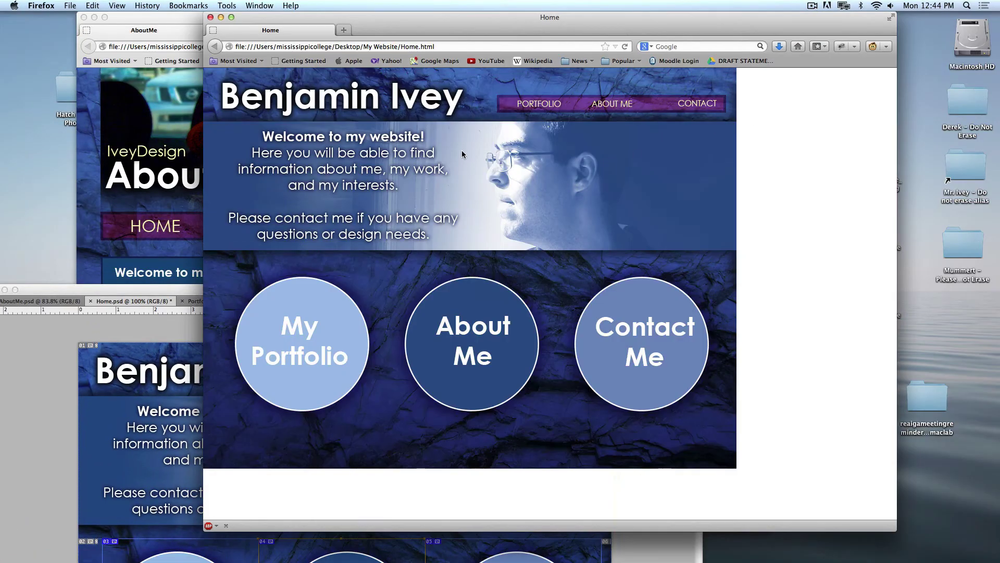
pyautogui.press('super+w')
pyautogui.moveTo(648, 43); pyautogui.dragTo(604, 318)
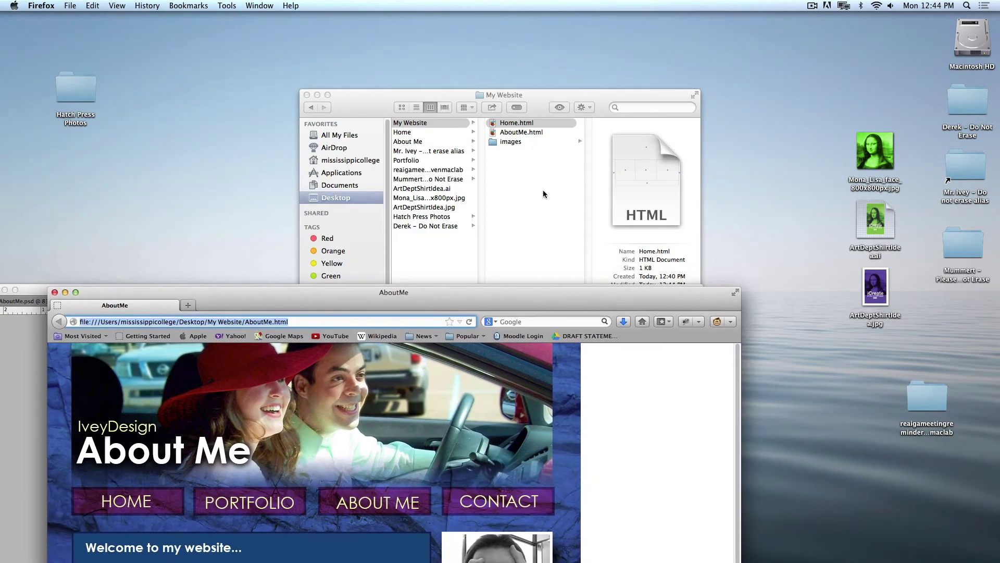
# - Open the updated Home.html in Firefox, test the About Me circle link and return to the Home page
pyautogui.click(514, 124)
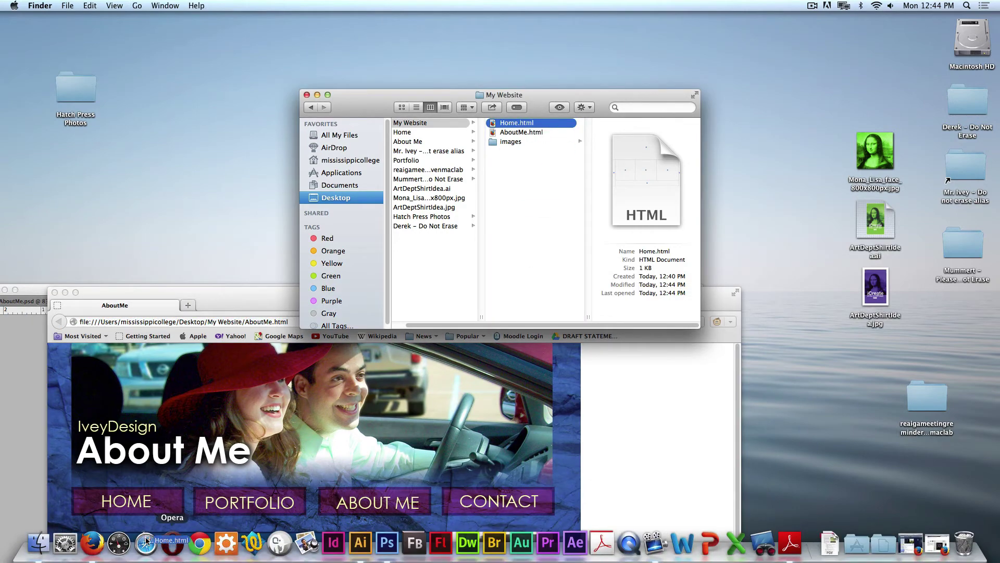
pyautogui.click(112, 548)
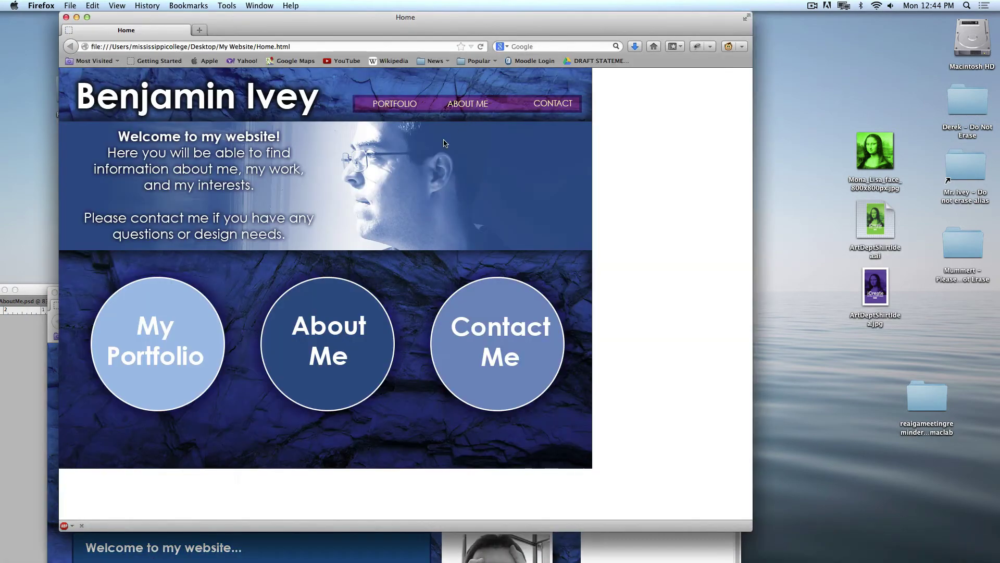
pyautogui.click(324, 305)
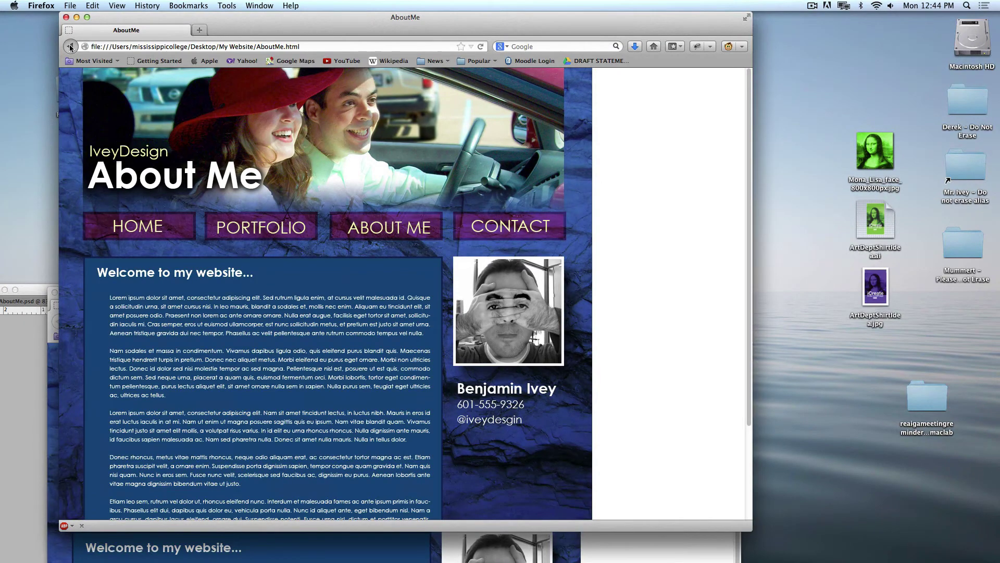
pyautogui.click(70, 47)
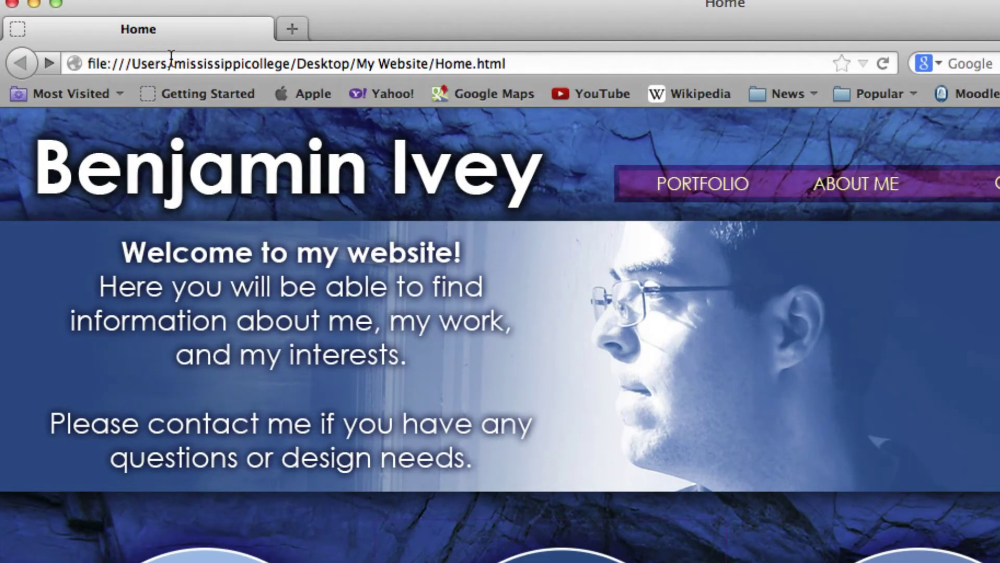
# - Copy the Home page's full file address, switch to Photoshop, raise its window and show the AboutMe.psd document
pyautogui.click(155, 62)
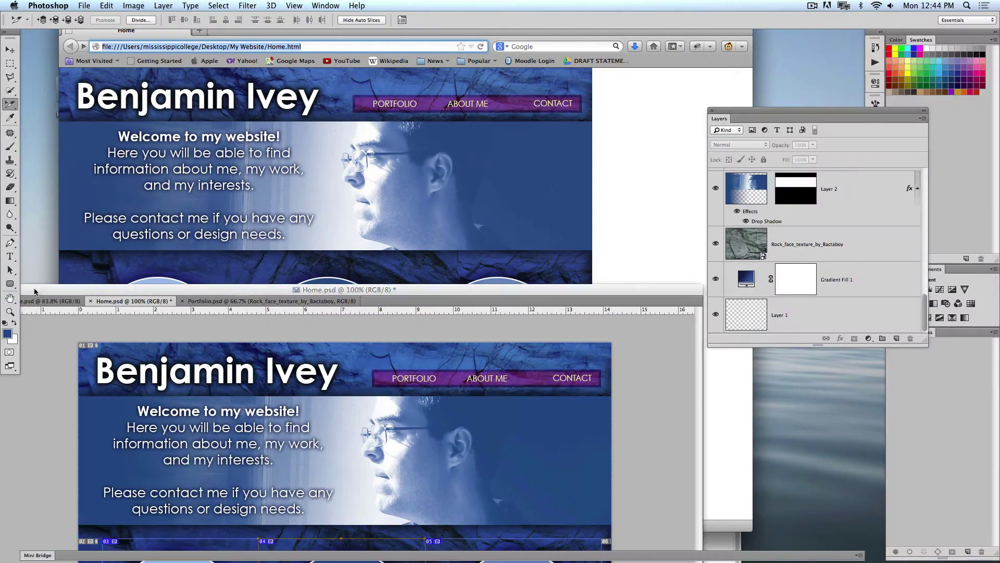
pyautogui.moveTo(90, 290); pyautogui.dragTo(90, 42)
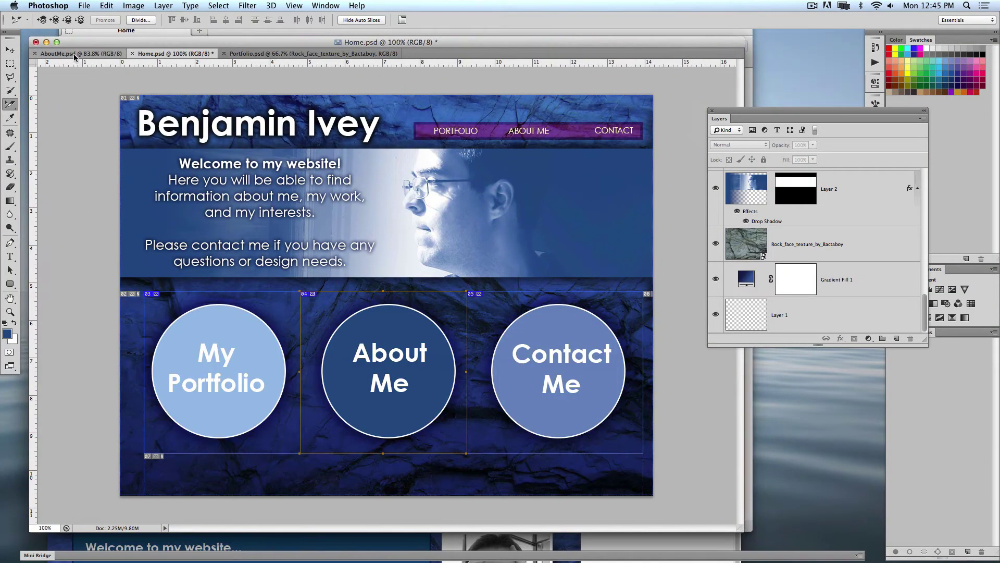
pyautogui.click(79, 51)
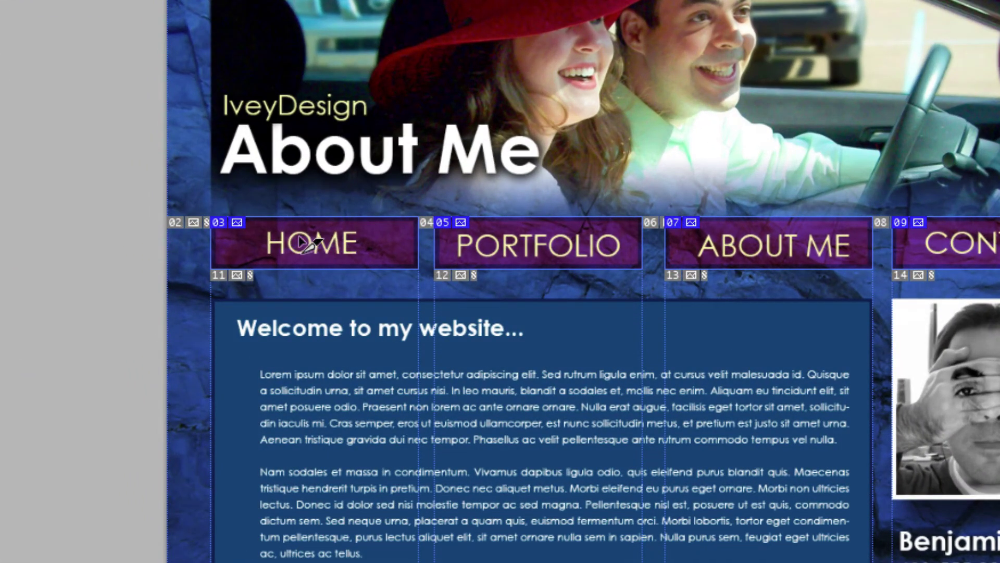
# - Link the HOME button's slice in AboutMe.psd to the copied file address of Home.html in My Website
pyautogui.doubleClick(305, 241)
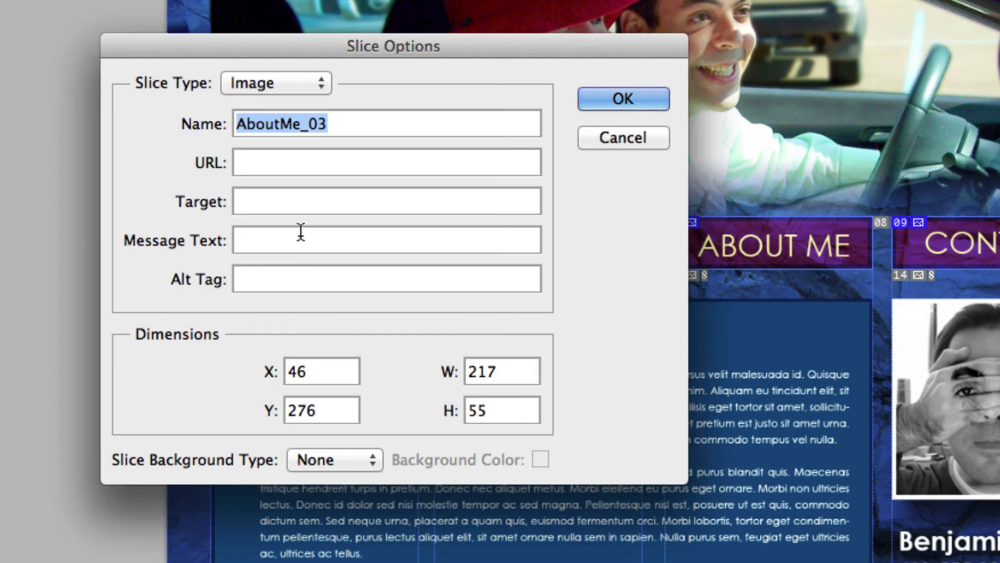
pyautogui.click(245, 171)
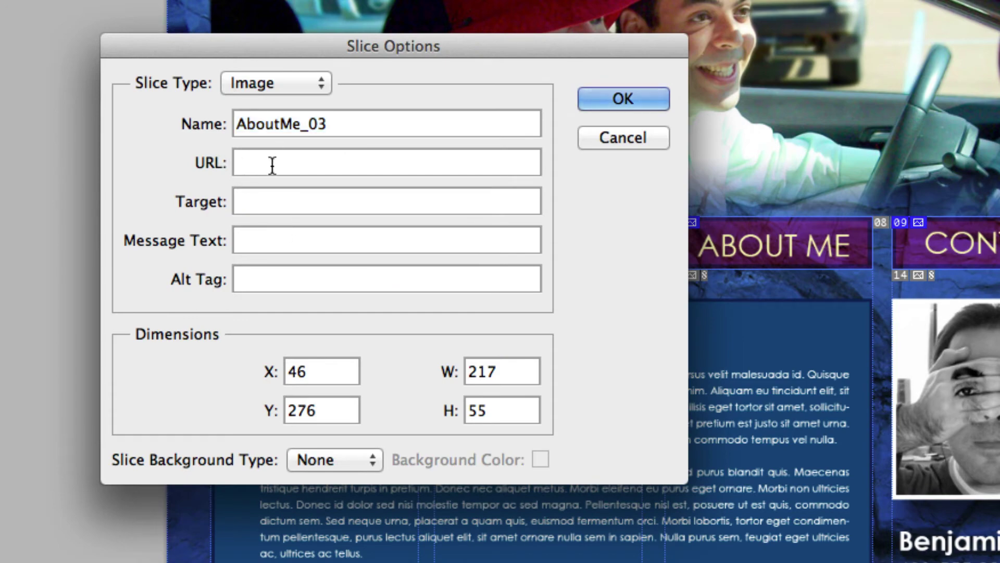
pyautogui.press('super+v')
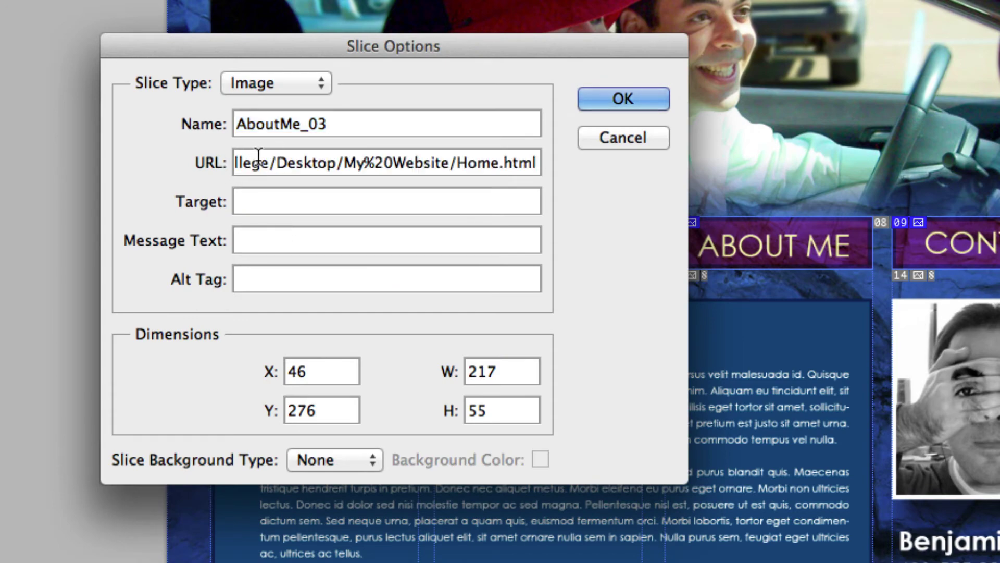
pyautogui.click(623, 99)
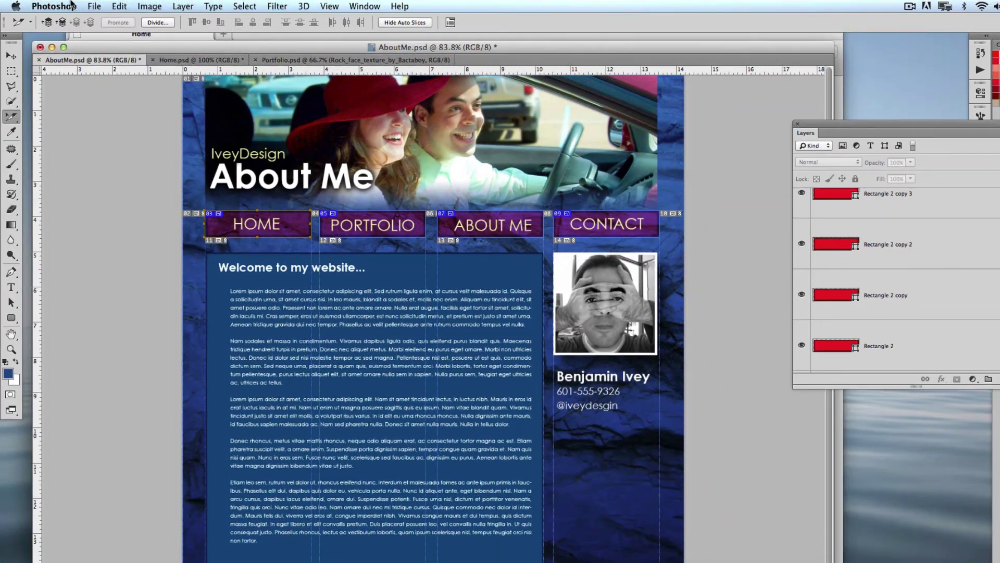
# - Save AboutMe.psd for web into My Website as HTML Only with all slices, replacing the existing AboutMe.html
pyautogui.click(94, 3)
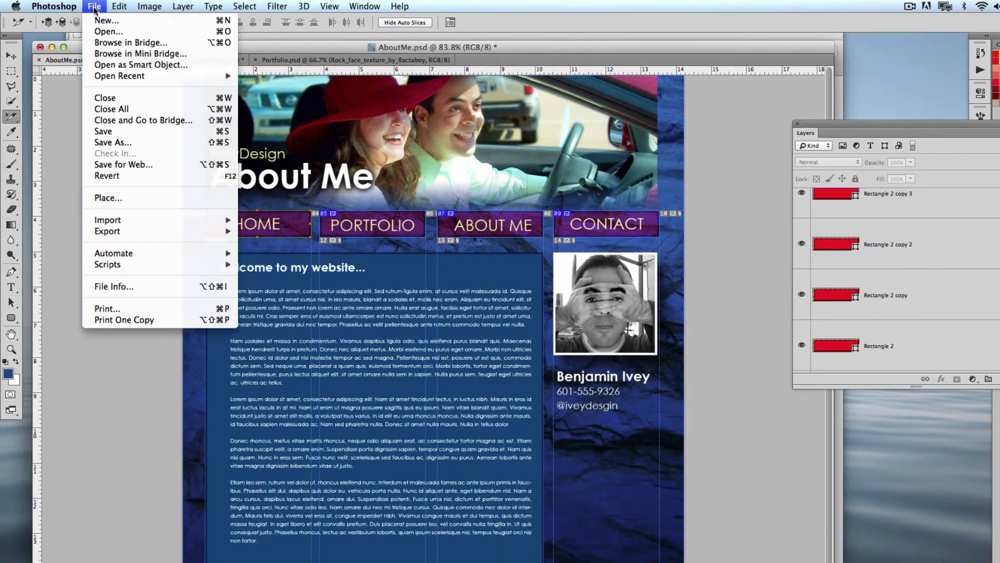
pyautogui.click(129, 165)
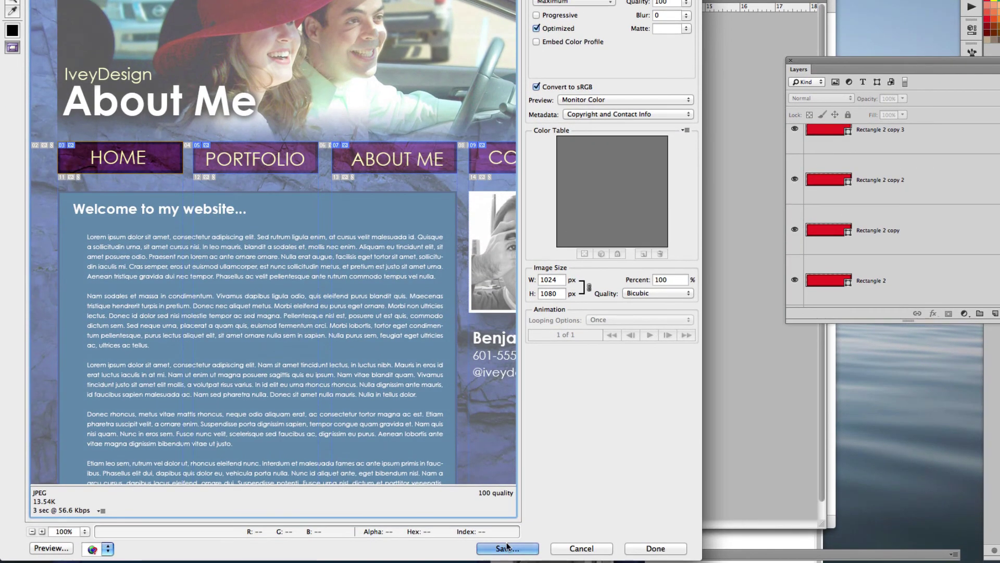
pyautogui.click(507, 547)
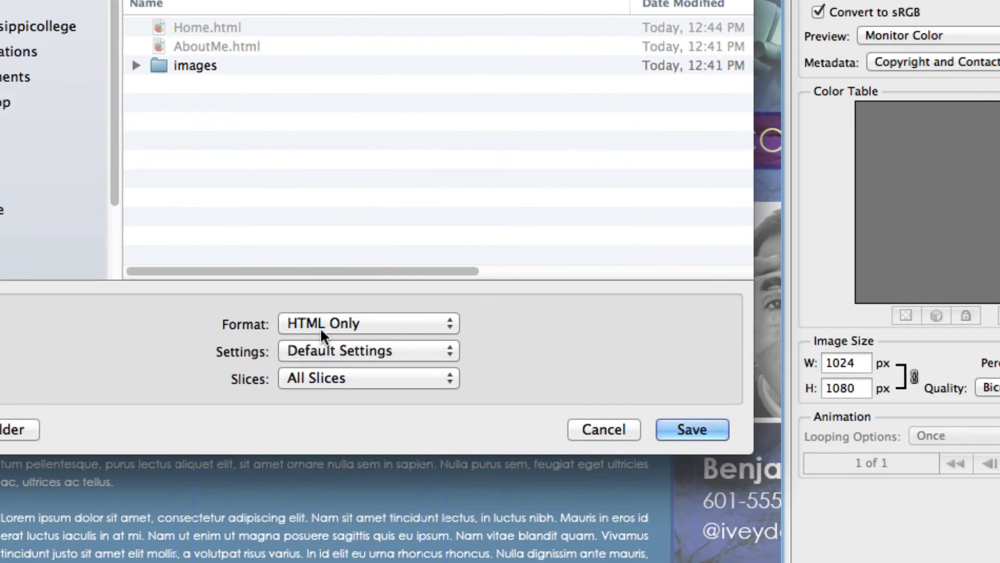
pyautogui.click(681, 424)
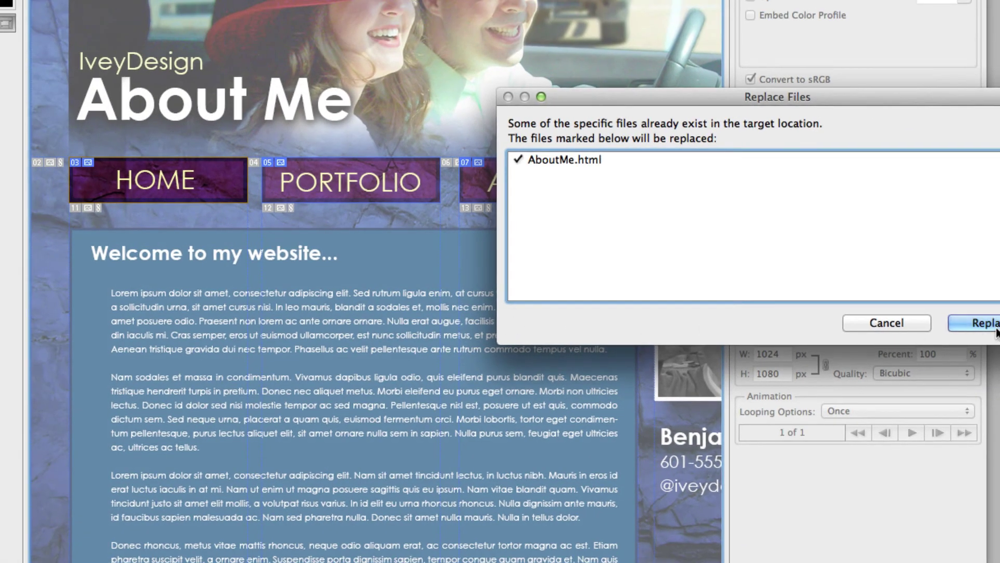
pyautogui.click(995, 329)
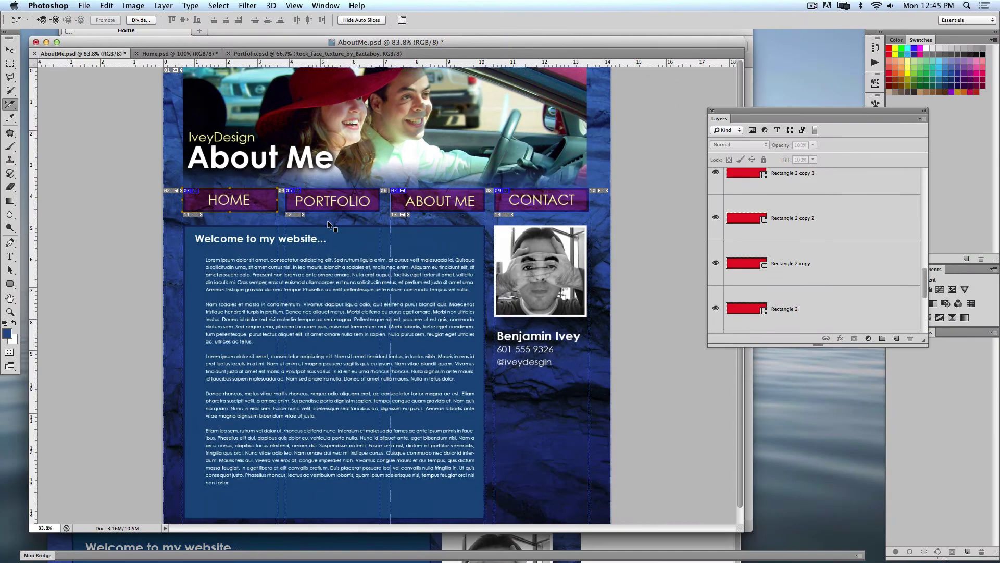
# - Uncover the old Firefox window behind AboutMe.psd, close it and bring the My Website folder window forward
pyautogui.click(46, 42)
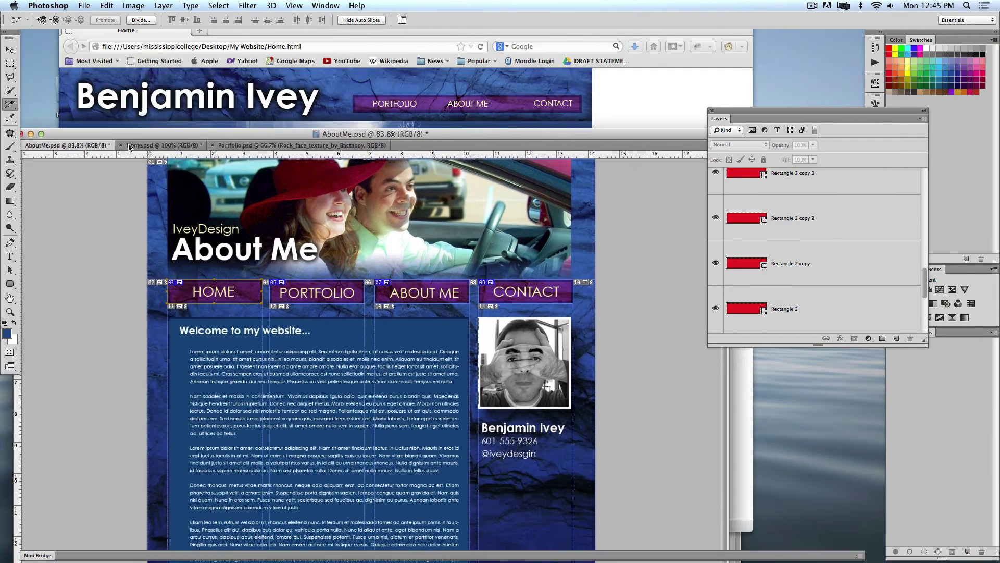
pyautogui.press('super+w')
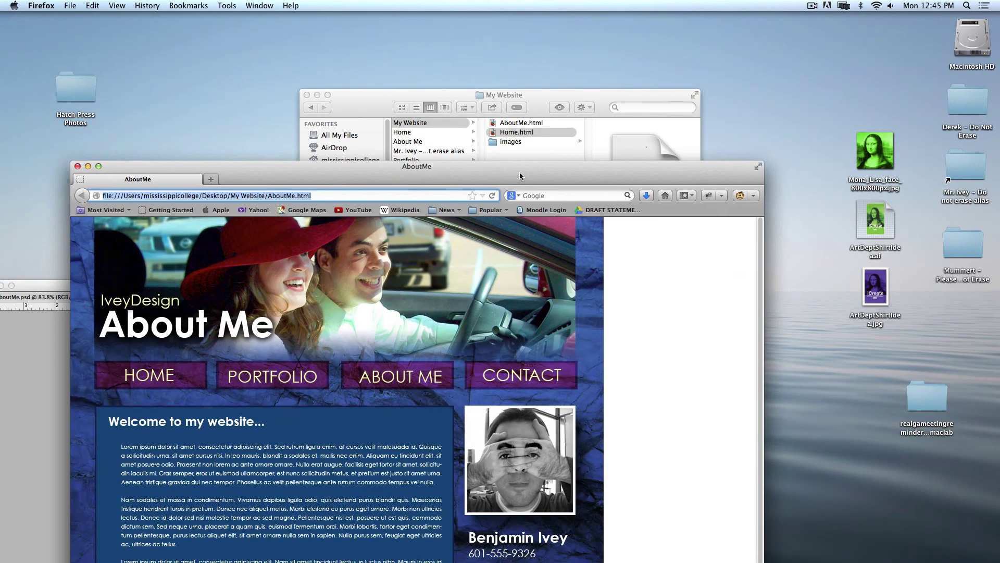
pyautogui.press('super+w')
pyautogui.click(552, 196)
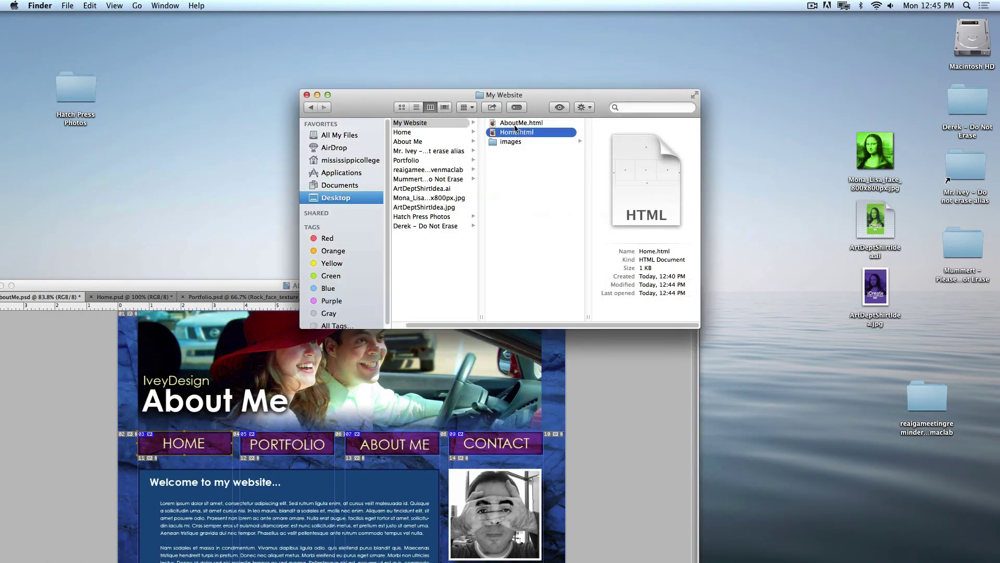
# - Open Home.html in Firefox, test the About Me circle and HOME button links, and highlight the Home page's file address
pyautogui.click(516, 161)
pyautogui.click(521, 132)
pyautogui.moveTo(521, 132); pyautogui.dragTo(92, 546)
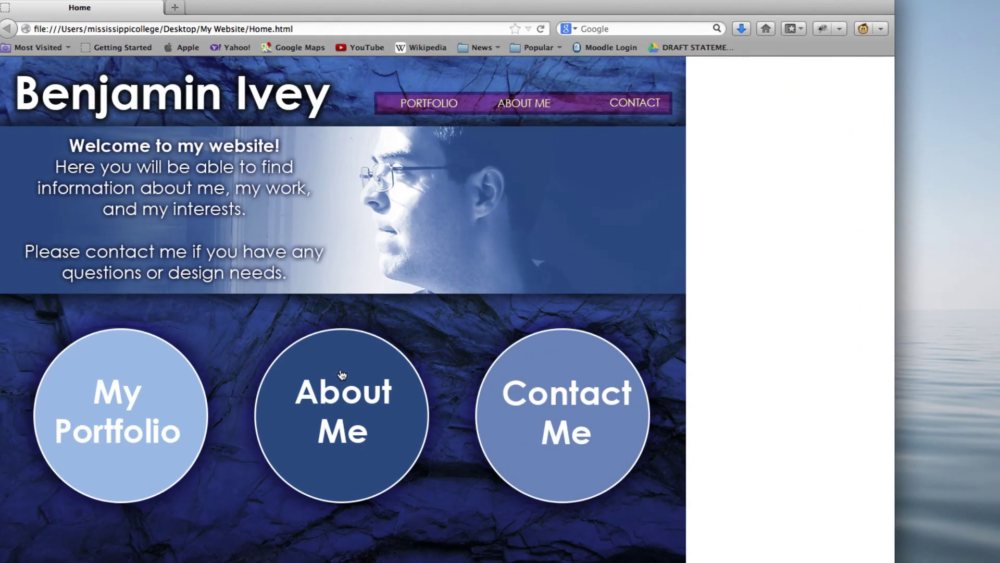
pyautogui.click(342, 374)
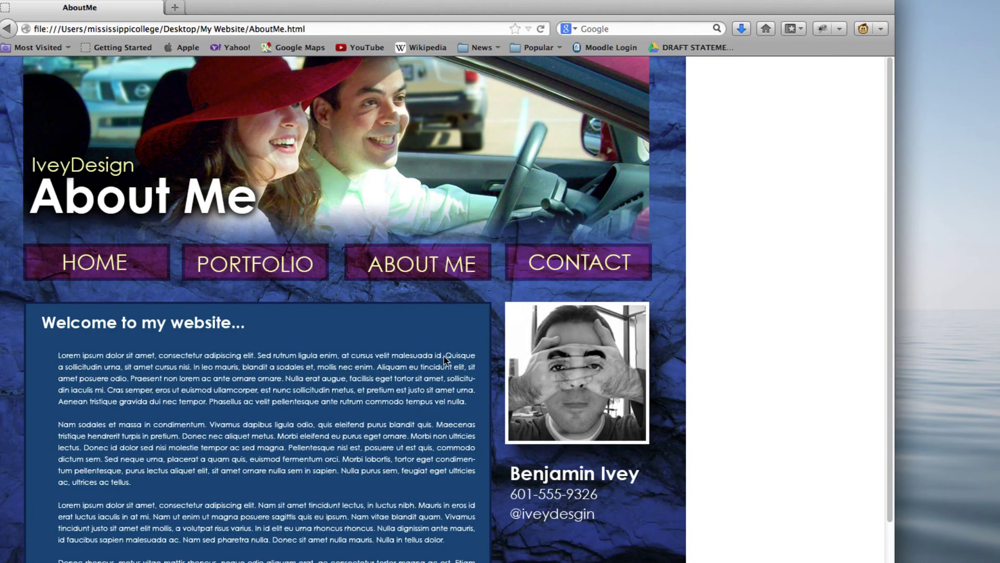
pyautogui.click(91, 262)
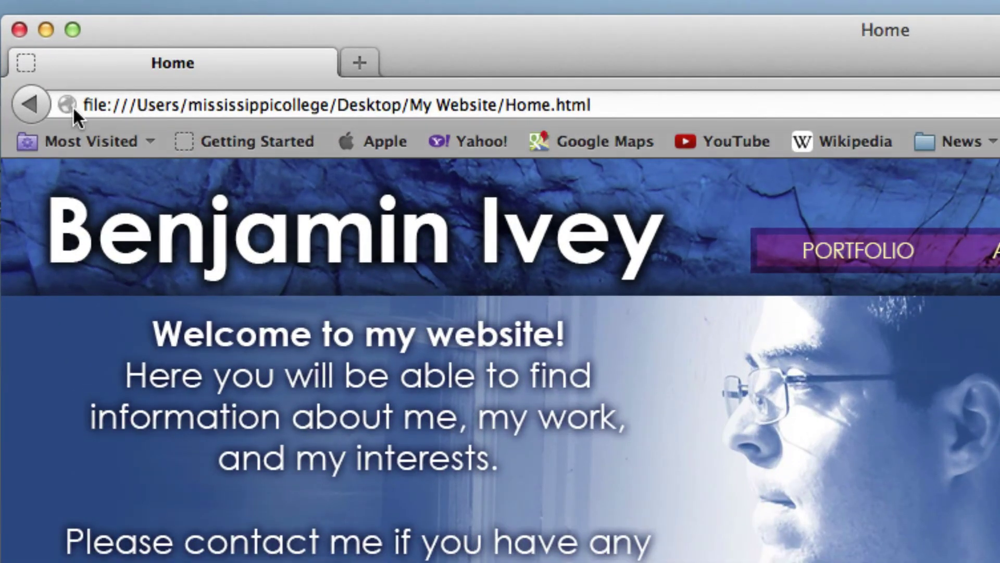
pyautogui.moveTo(116, 103); pyautogui.dragTo(621, 109)
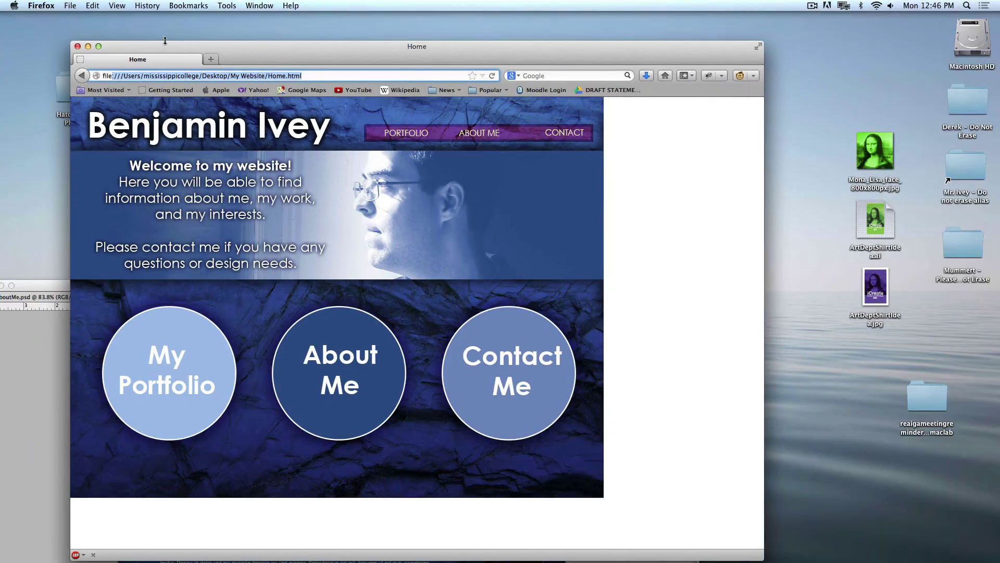
# - Close the Firefox window and the My Website folder window, and return to Photoshop
pyautogui.click(77, 47)
pyautogui.click(378, 96)
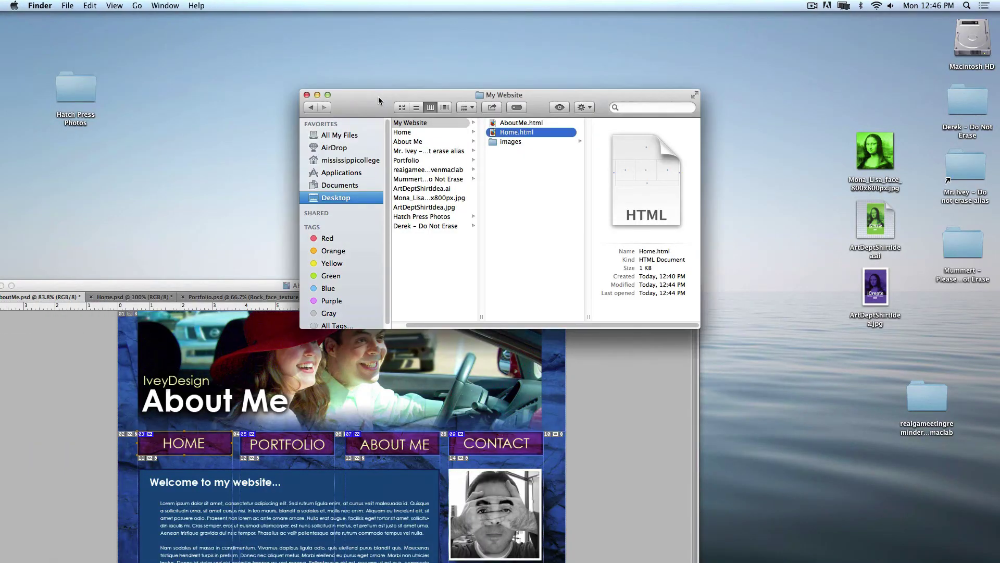
pyautogui.press('super+w')
pyautogui.click(646, 282)
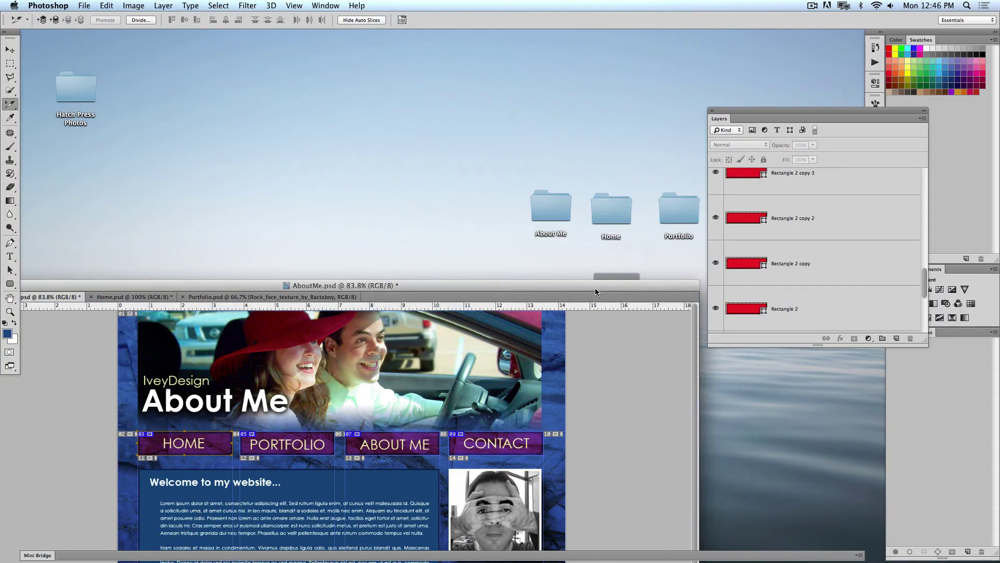
# - Lower the AboutMe.psd window to uncover the My Website folder on the desktop and open it to view its contents
pyautogui.moveTo(595, 287); pyautogui.dragTo(595, 402)
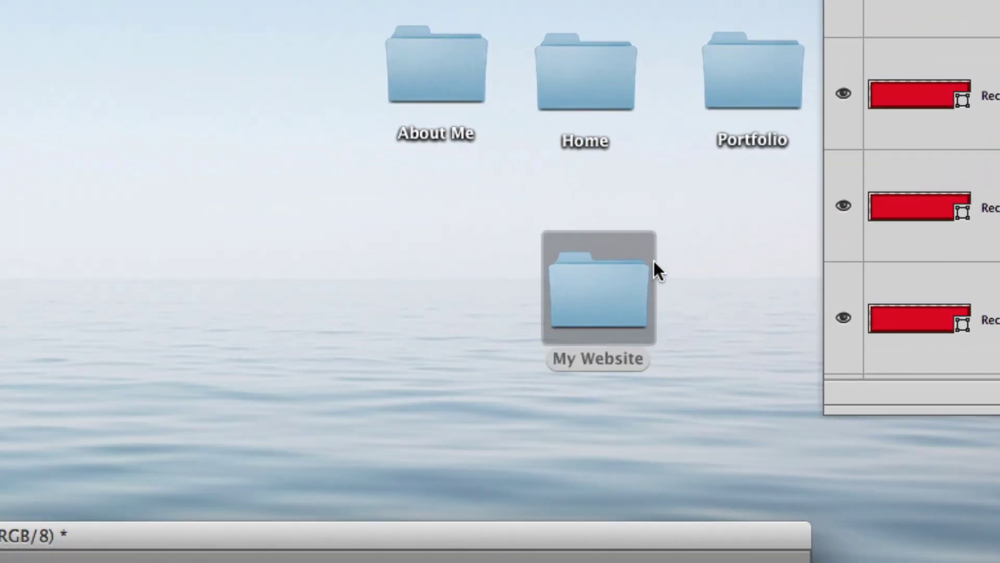
pyautogui.moveTo(540, 286); pyautogui.dragTo(422, 270)
pyautogui.doubleClick(411, 259)
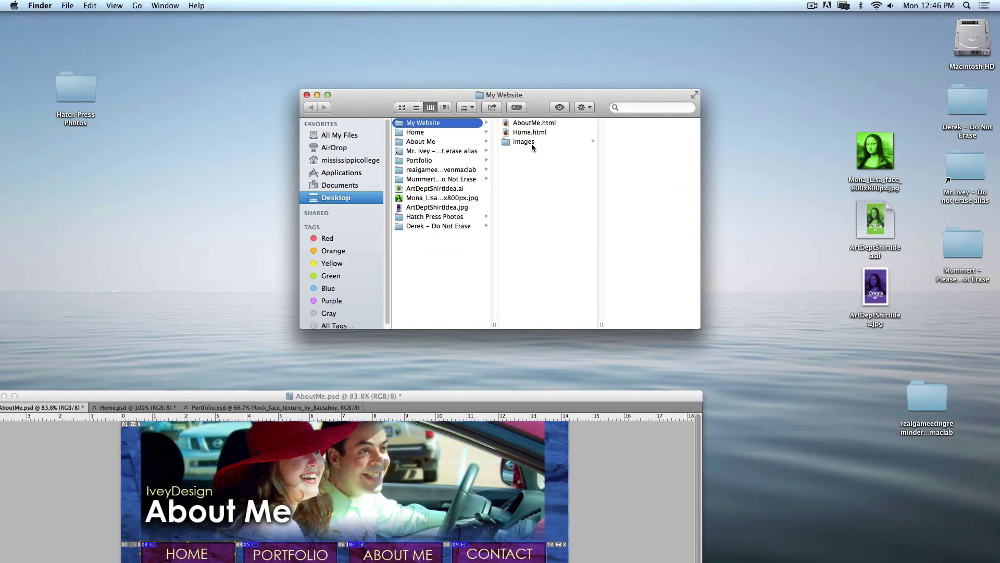
# - Return to Photoshop, raise the AboutMe.psd window and lengthen the Layers panel to show more layers
pyautogui.click(447, 397)
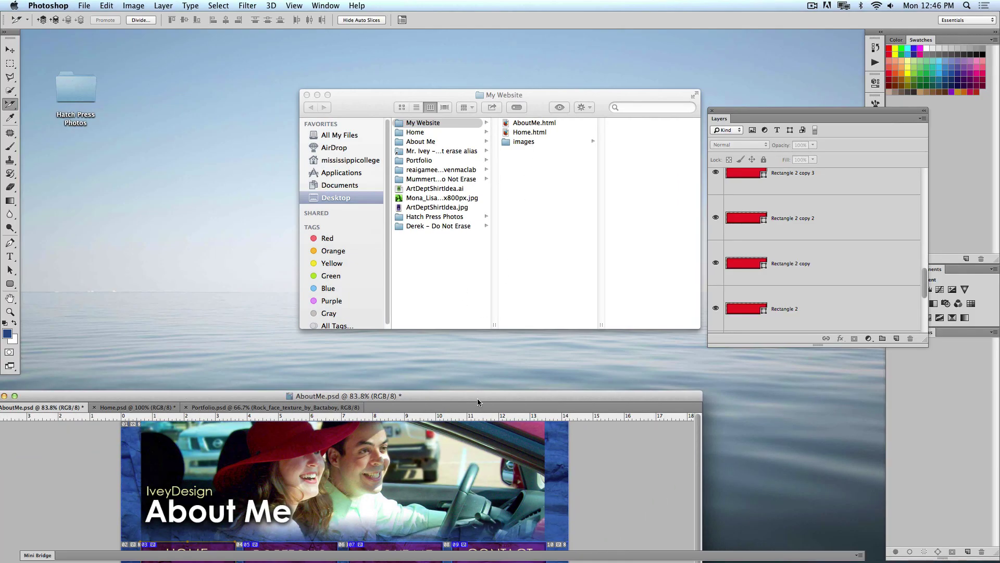
pyautogui.moveTo(477, 398); pyautogui.dragTo(521, 42)
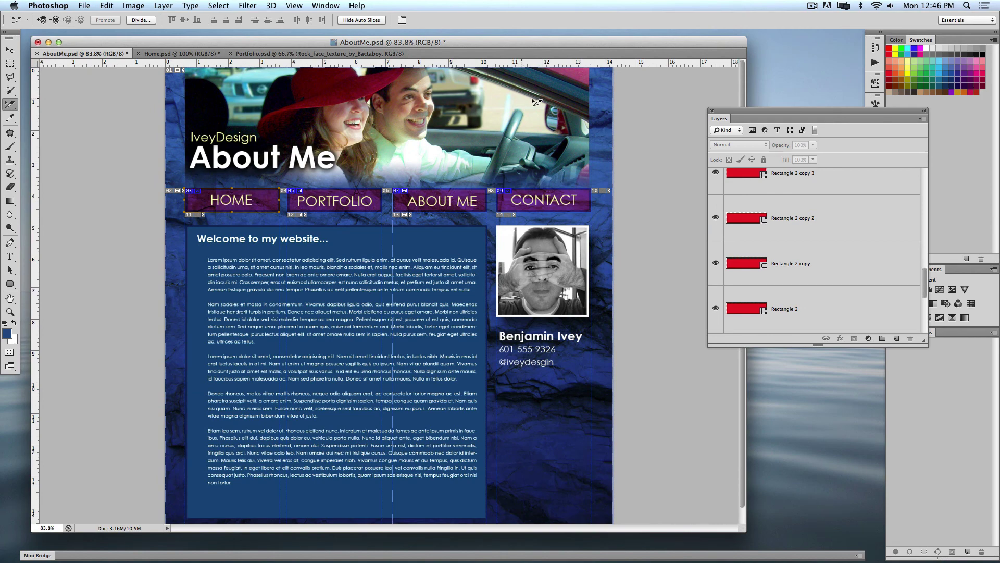
pyautogui.moveTo(923, 345); pyautogui.dragTo(922, 525)
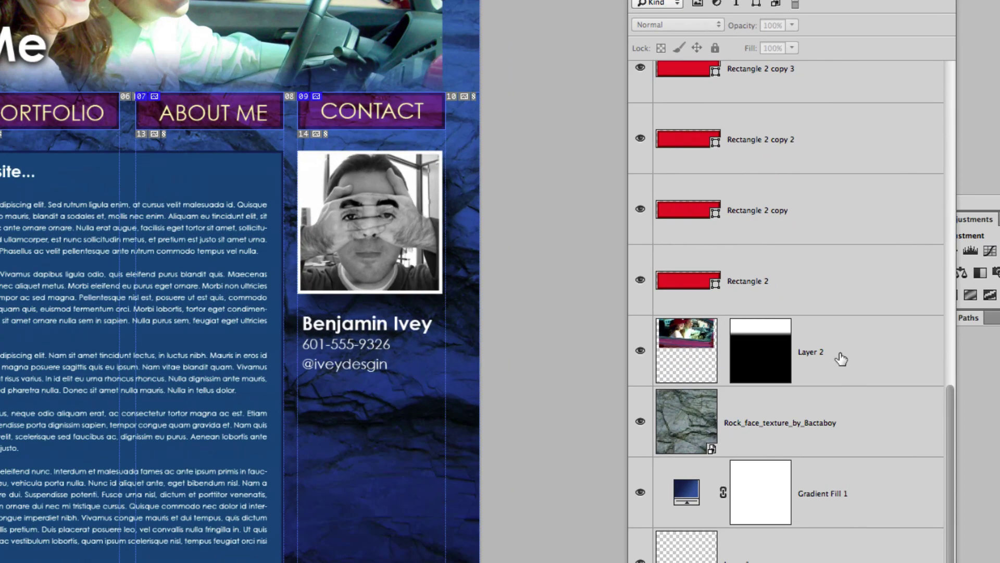
# - Examine the AboutMe.psd layers from Rectangle 2 up to Layer 3, and toggle Layer 3's visibility off and on
pyautogui.click(678, 285)
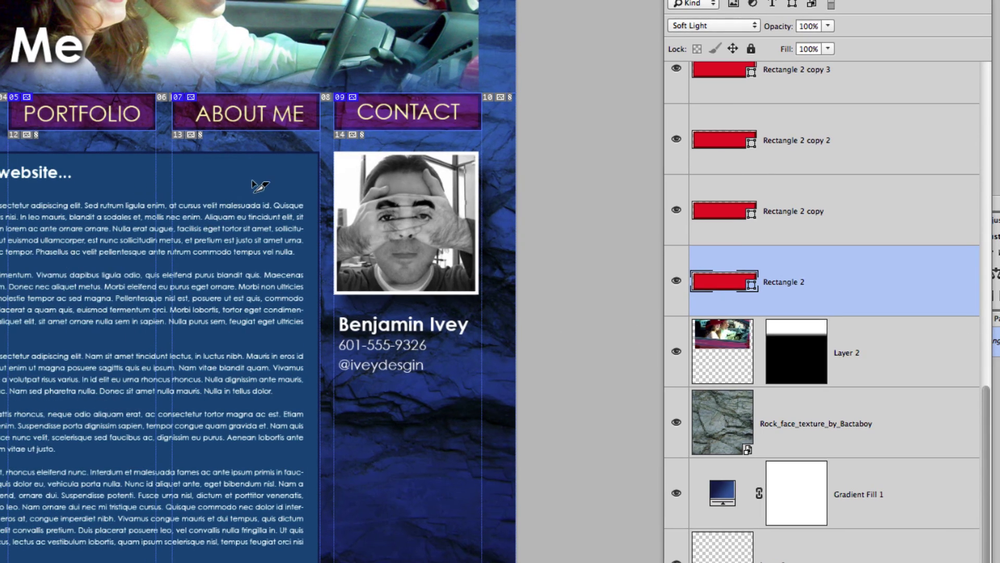
pyautogui.click(740, 205)
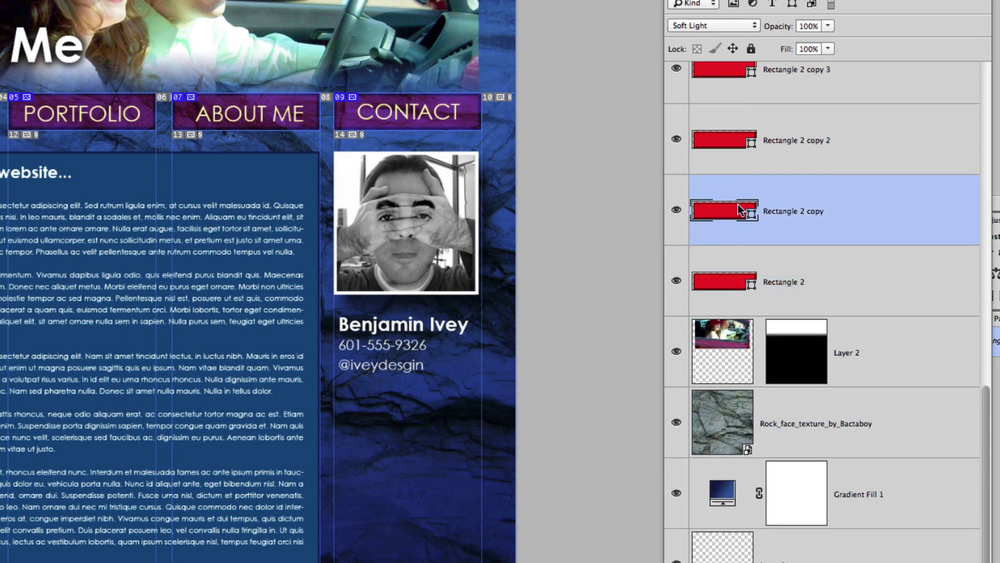
pyautogui.click(727, 133)
pyautogui.scroll(1, 727, 132)
pyautogui.scroll(5, 728, 131)
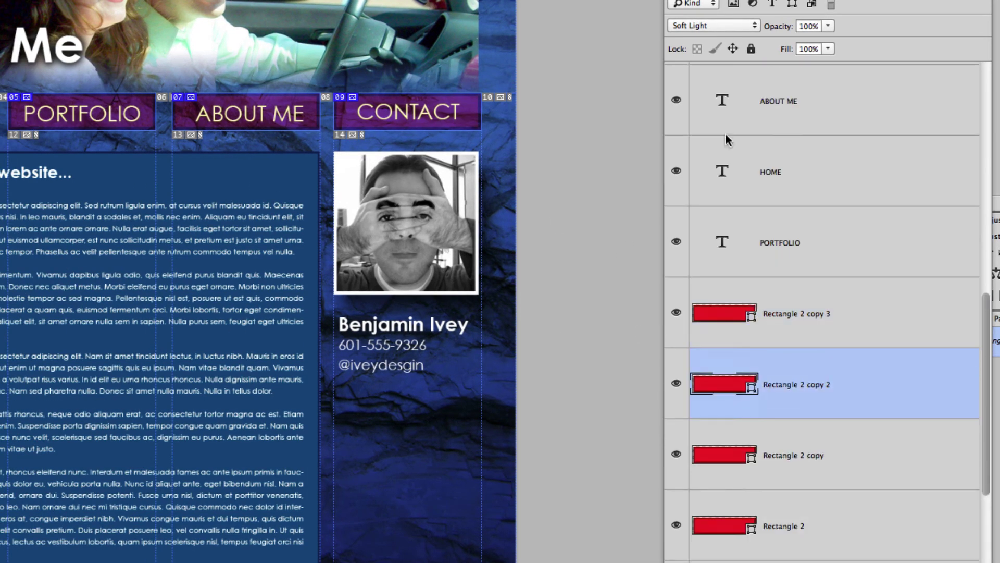
pyautogui.click(735, 267)
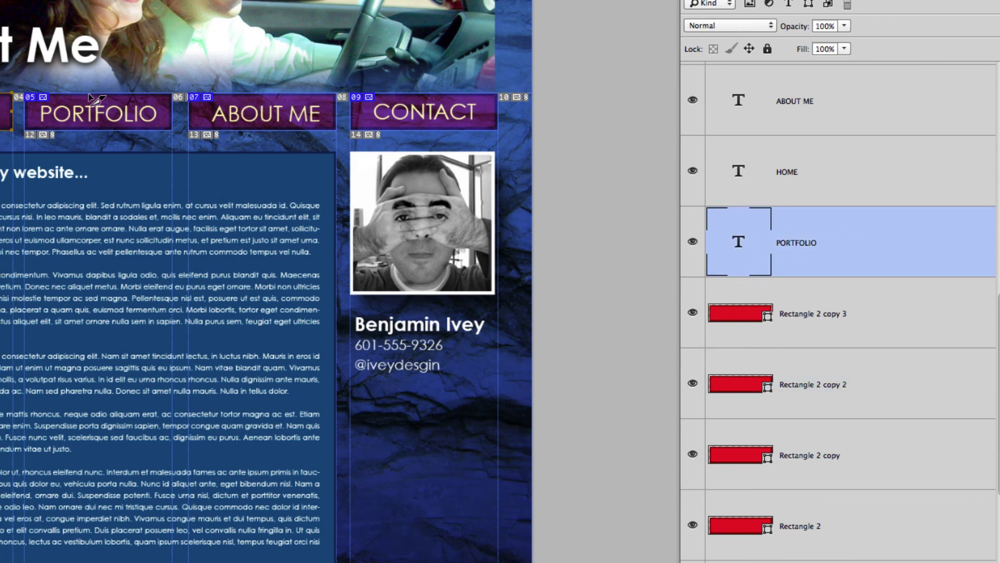
pyautogui.scroll(10, 808, 152)
pyautogui.click(837, 234)
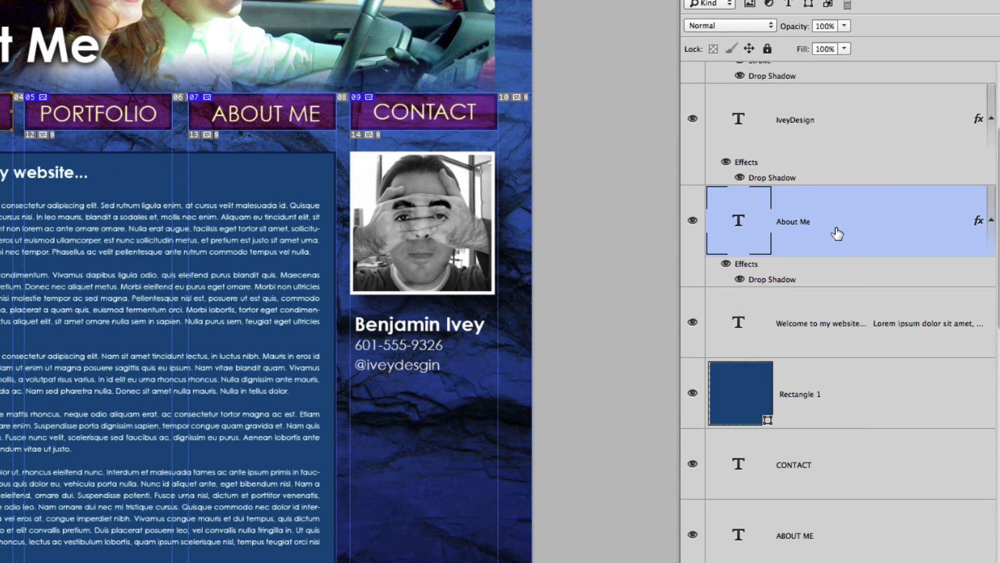
pyautogui.scroll(4, 837, 232)
pyautogui.click(847, 158)
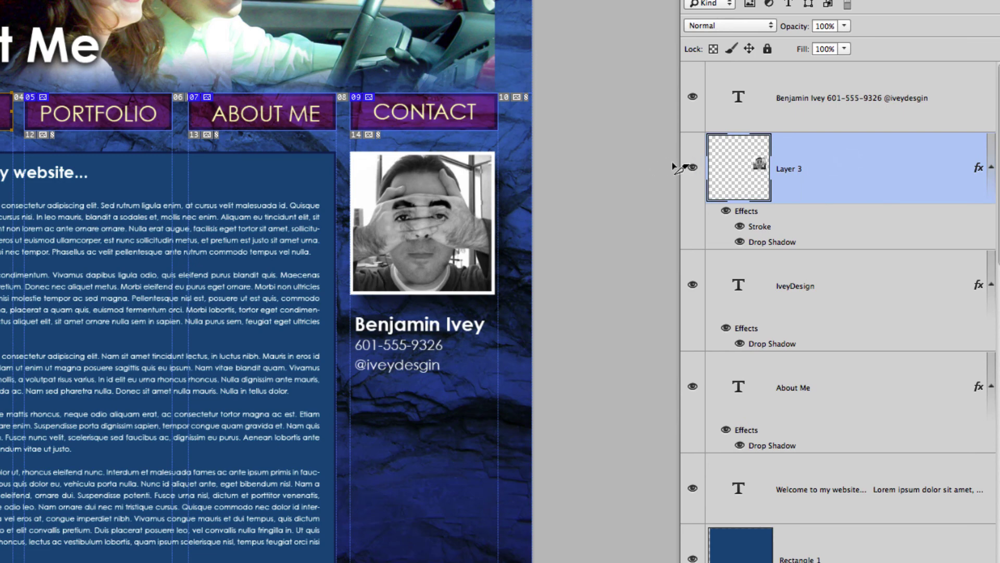
pyautogui.click(691, 167)
pyautogui.click(692, 167)
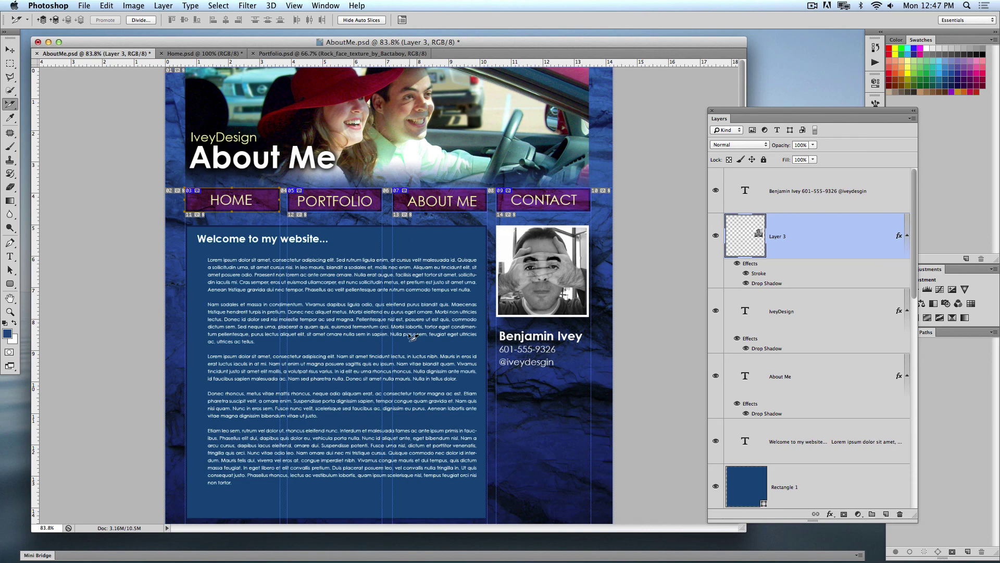
# - Show the Home.psd document
pyautogui.click(190, 54)
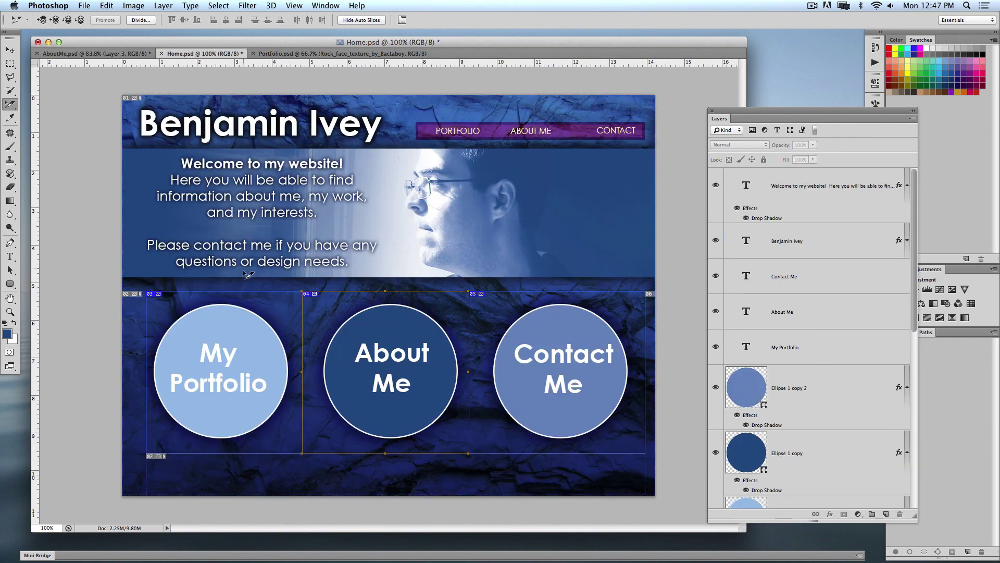